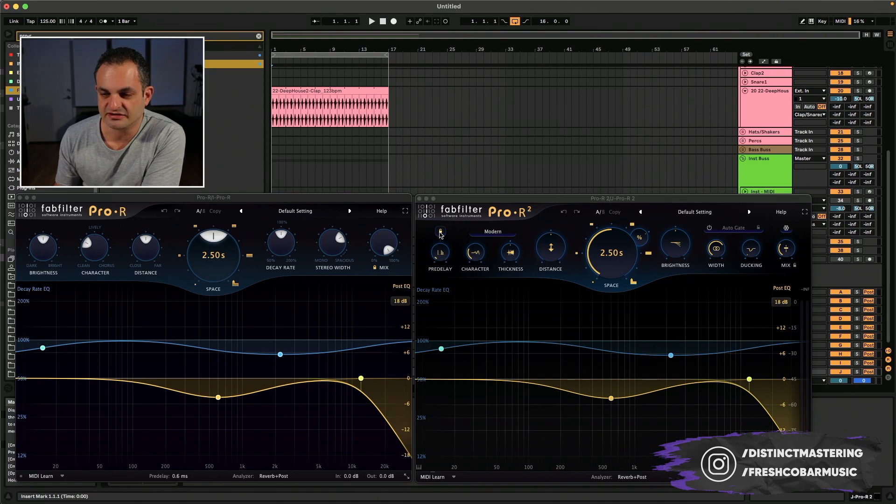
Step: Examine the Pro-R 2 controls: predelay sync, reverb styles, Space, decay rate, brightness, stereo width, mix and auto gate
mouse_move(440, 233)
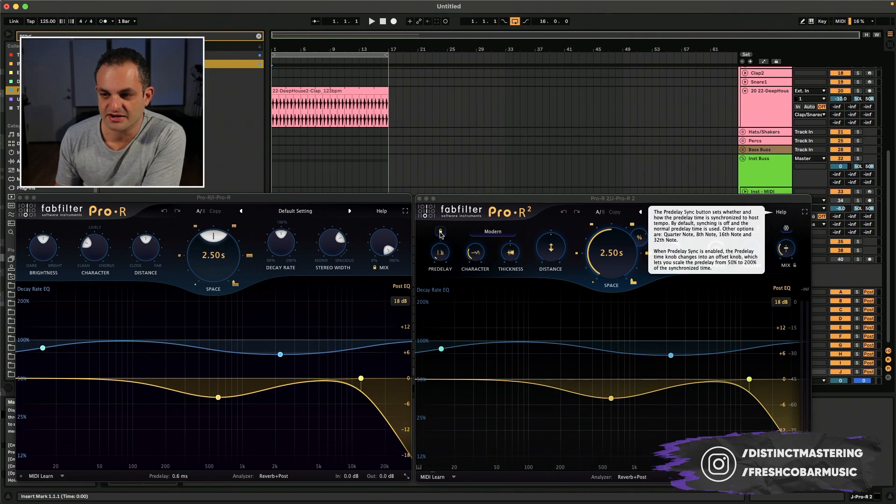
left_click(493, 232)
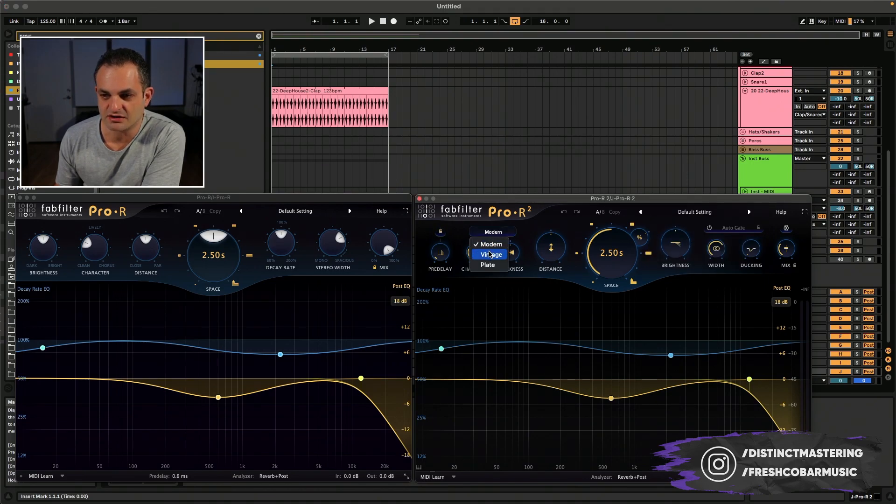
left_click(458, 237)
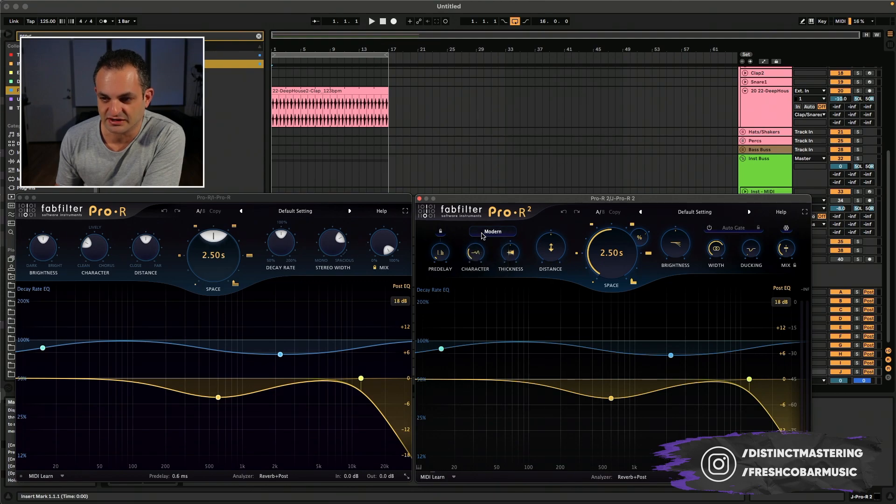
mouse_move(598, 256)
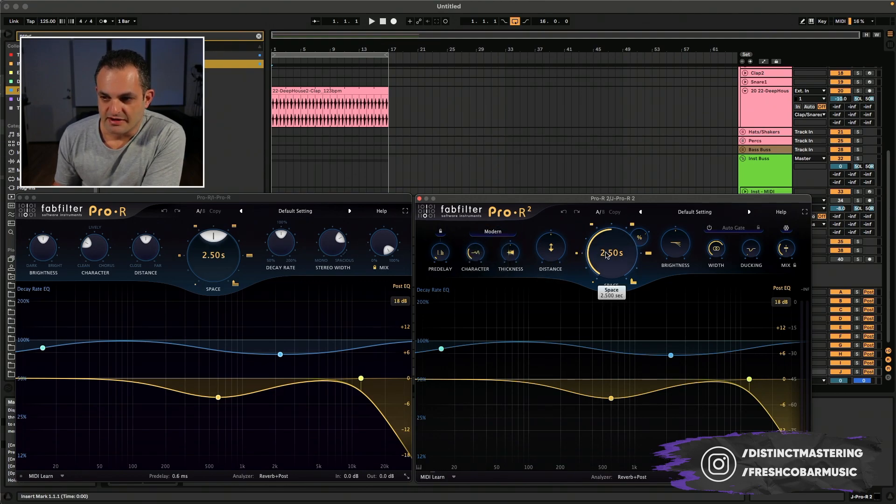
mouse_move(642, 238)
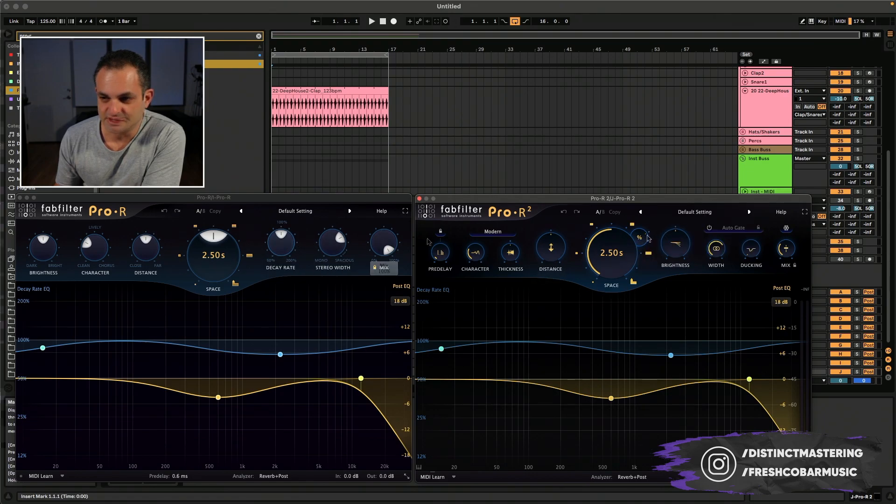
mouse_move(679, 252)
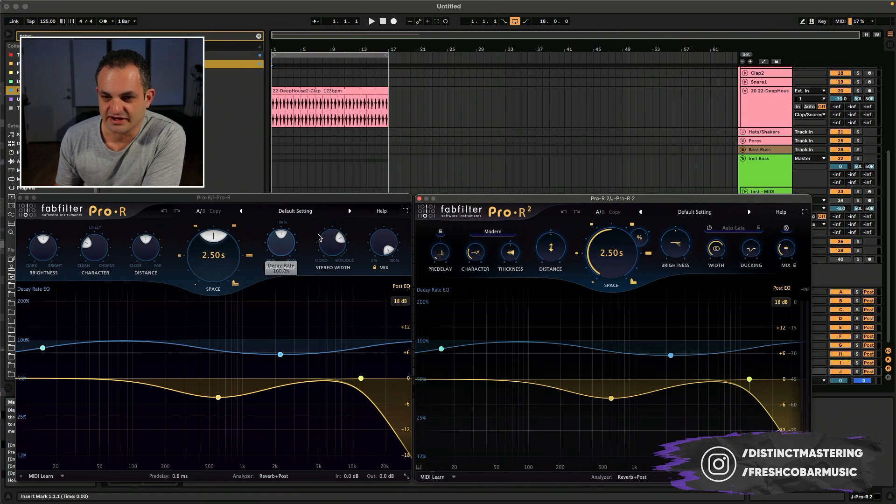
mouse_move(714, 246)
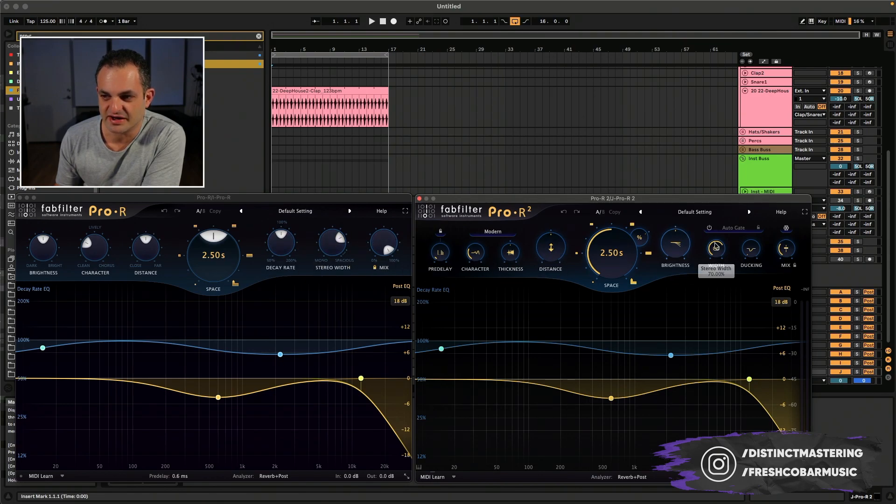
mouse_move(787, 251)
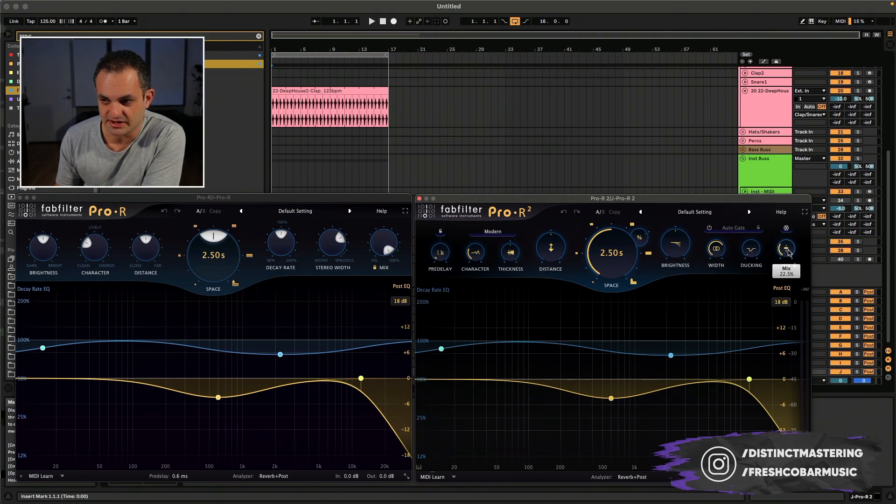
mouse_move(729, 229)
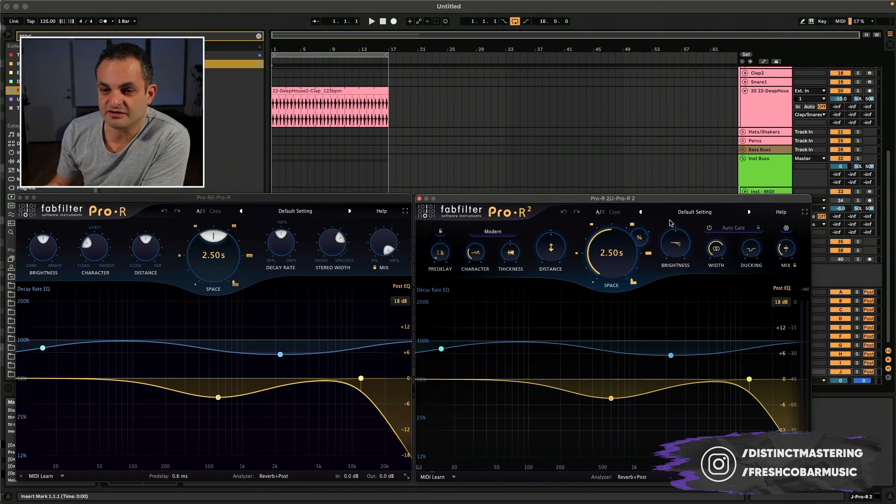
Step: Compare the preset categories of Pro-R and Pro-R 2, including the V1 Preset Folder and the Import IR option
left_click(295, 211)
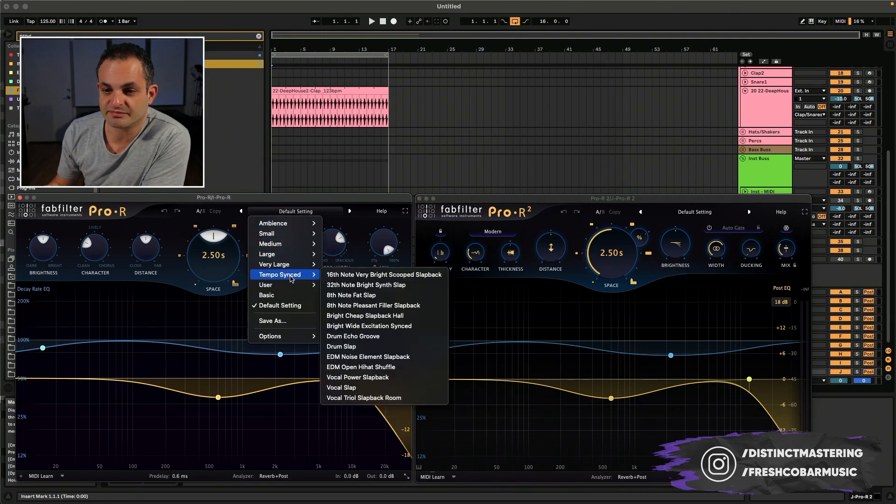
mouse_move(280, 225)
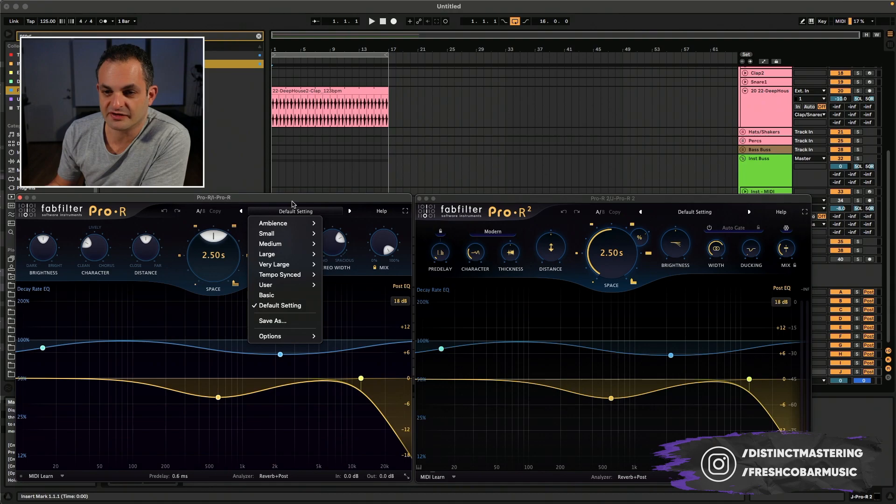
left_click(227, 205)
left_click(708, 213)
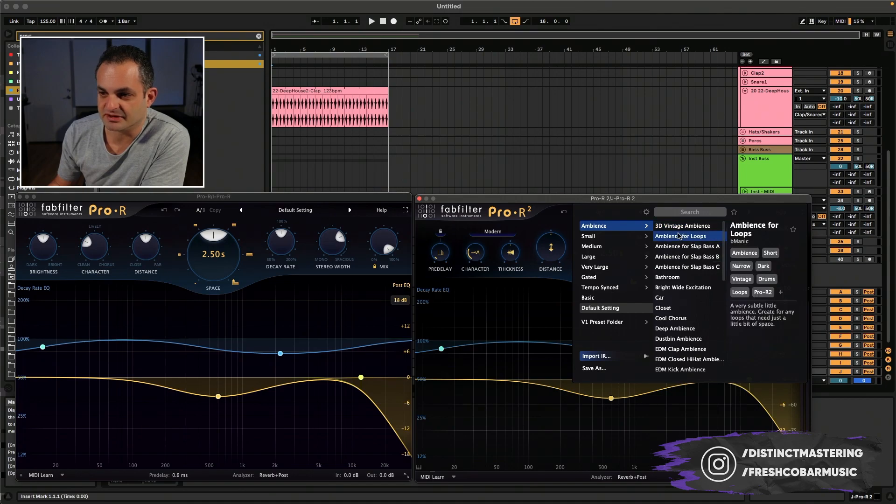
mouse_move(619, 239)
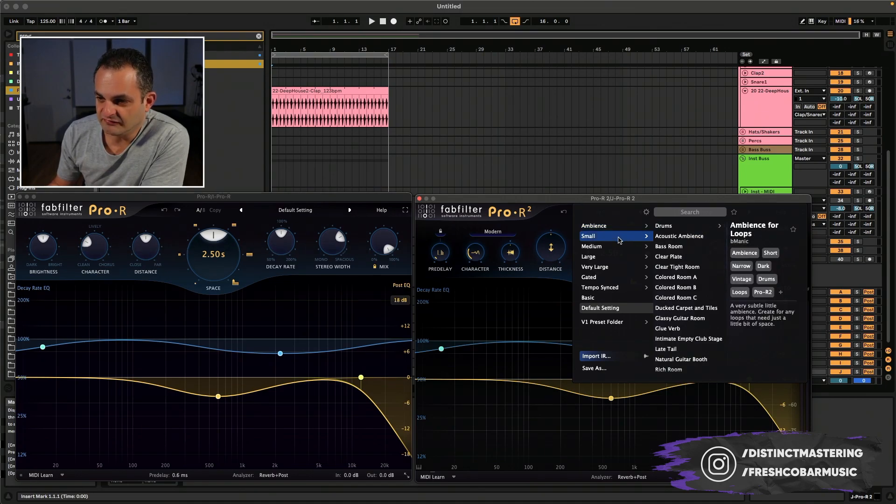
mouse_move(610, 275)
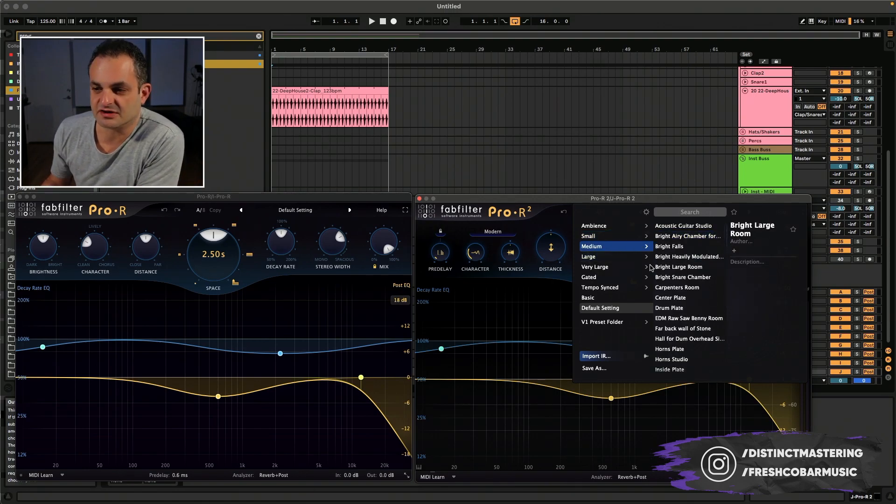
mouse_move(619, 321)
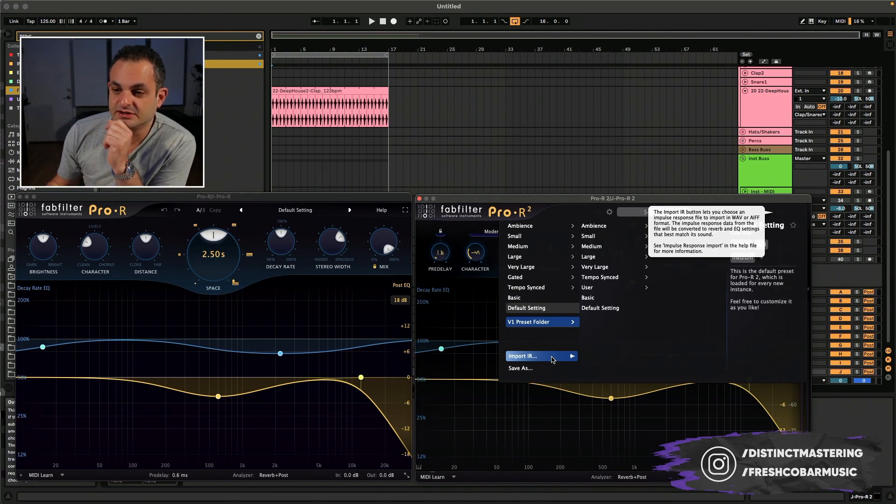
left_click(475, 301)
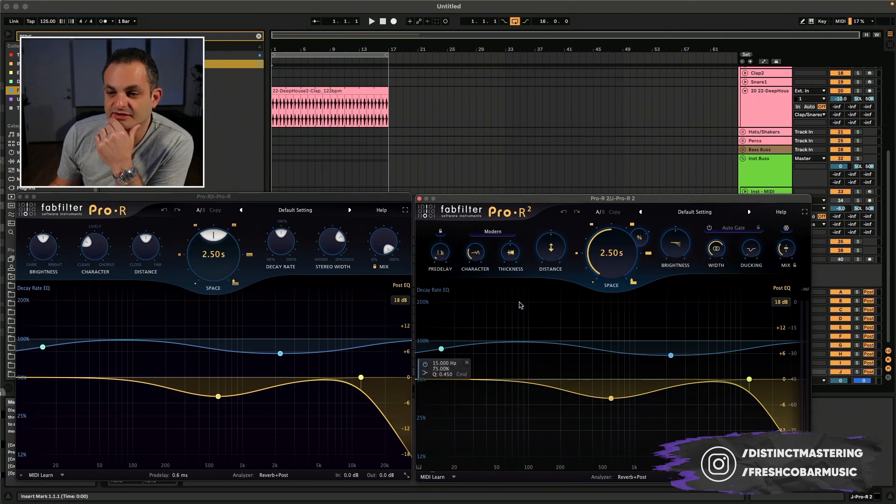
Step: Compare where Pro-R and Pro-R 2 place the EQ curve, analyzer and predelay settings
mouse_move(611, 398)
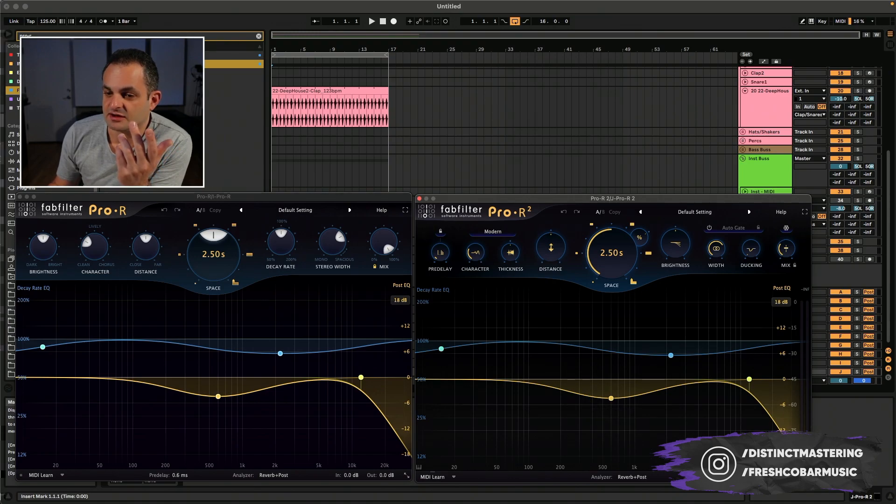
mouse_move(355, 476)
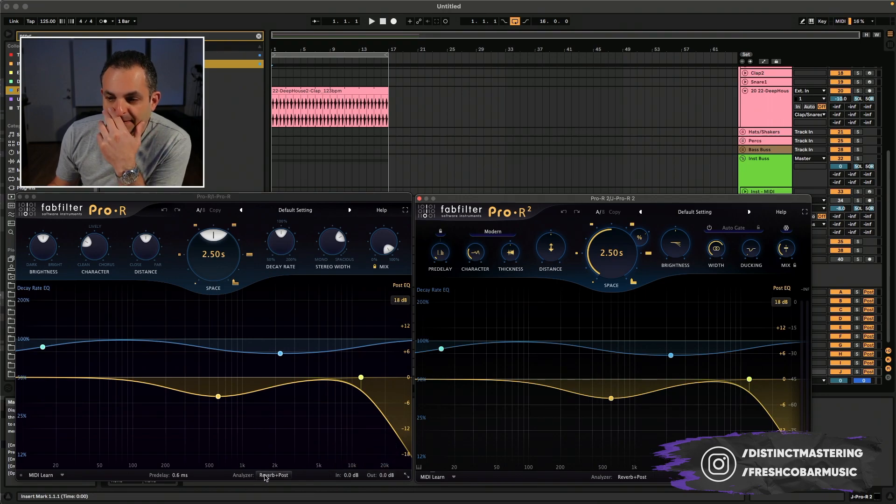
mouse_move(180, 475)
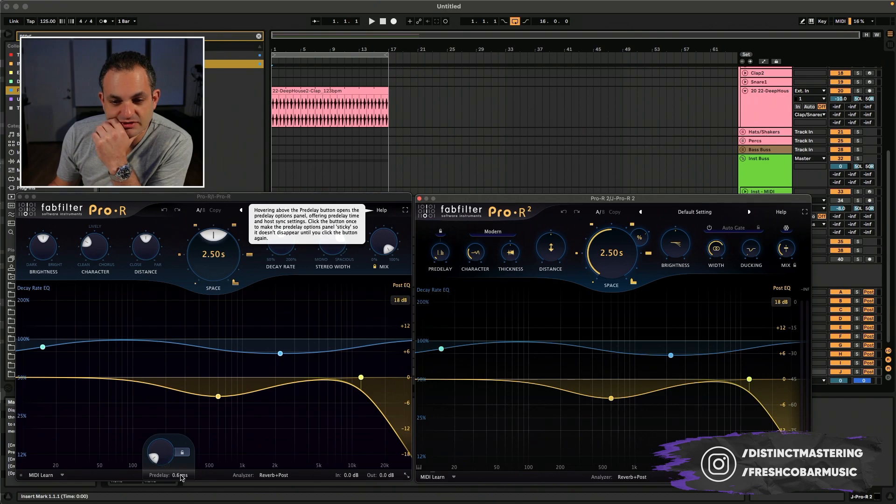
mouse_move(435, 254)
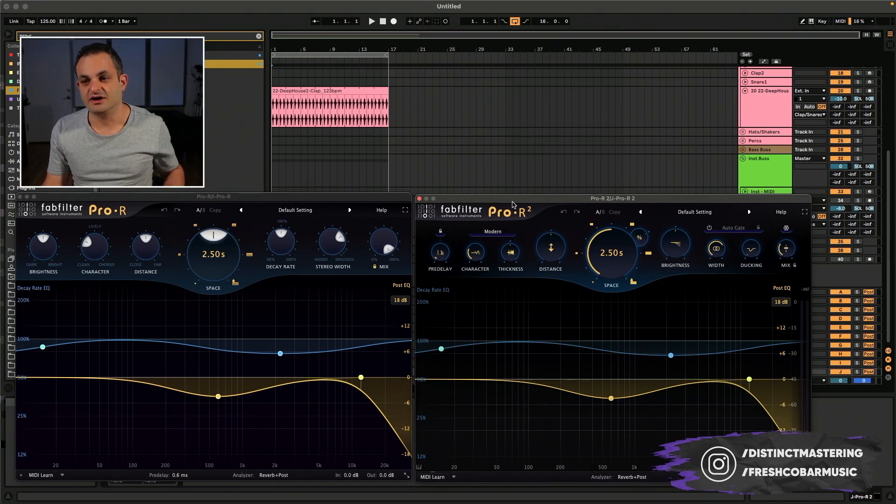
Step: Move the Pro-R 2 window over the Pro-R window, then solo and play the DeepHouse clap track
left_click_drag(512, 203, 110, 201)
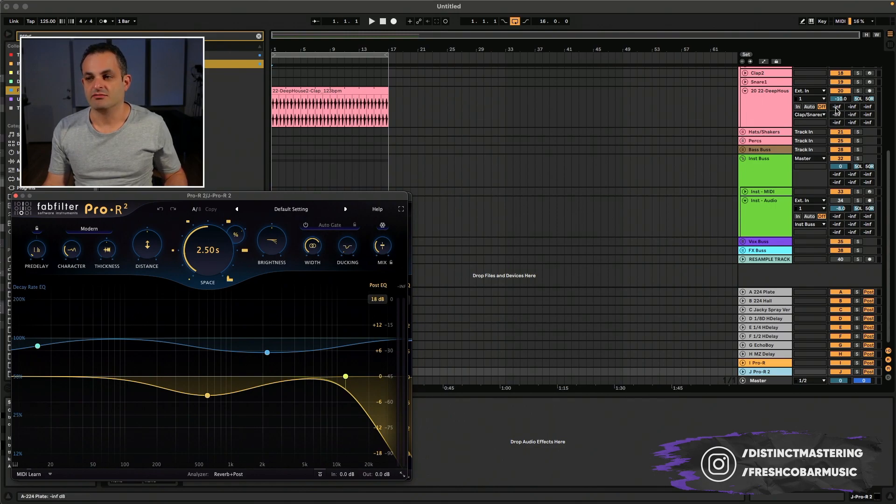
left_click(859, 91)
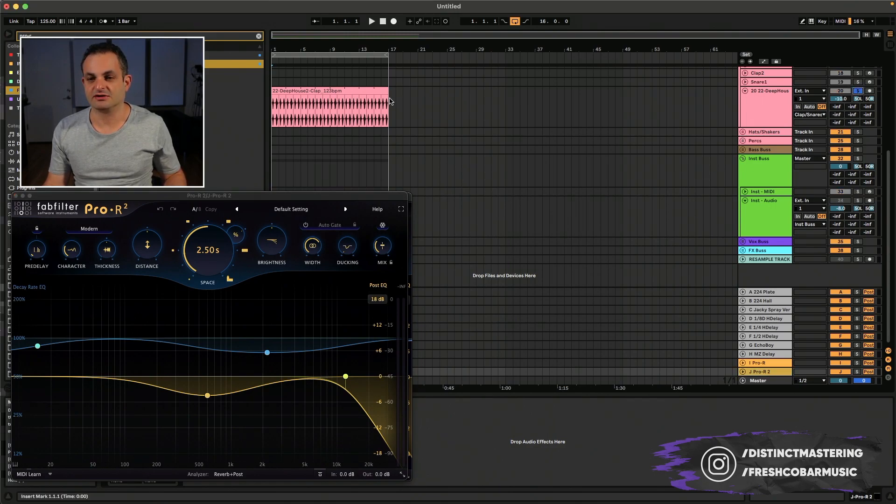
left_click(360, 90)
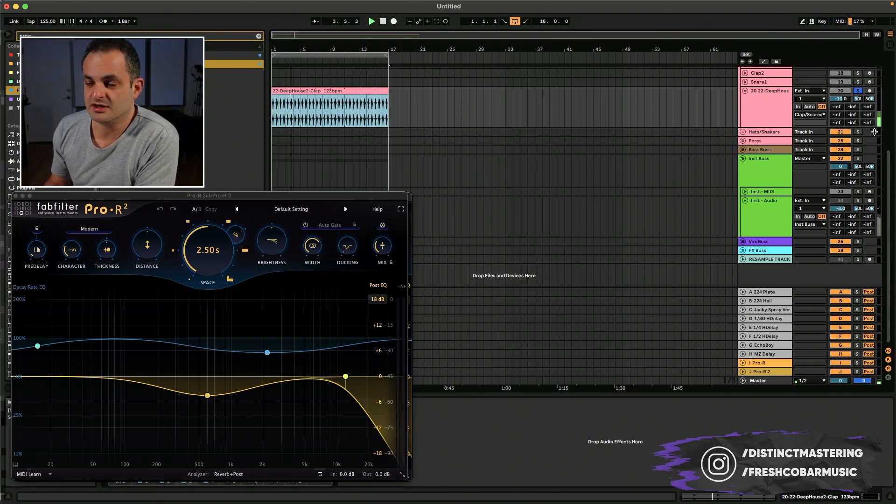
left_click(762, 105)
Step: Split out the clap clip's section from 1.2.1 to 1.3.4 between two hits, deactivate it and stop playback
left_click_drag(304, 59, 300, 118)
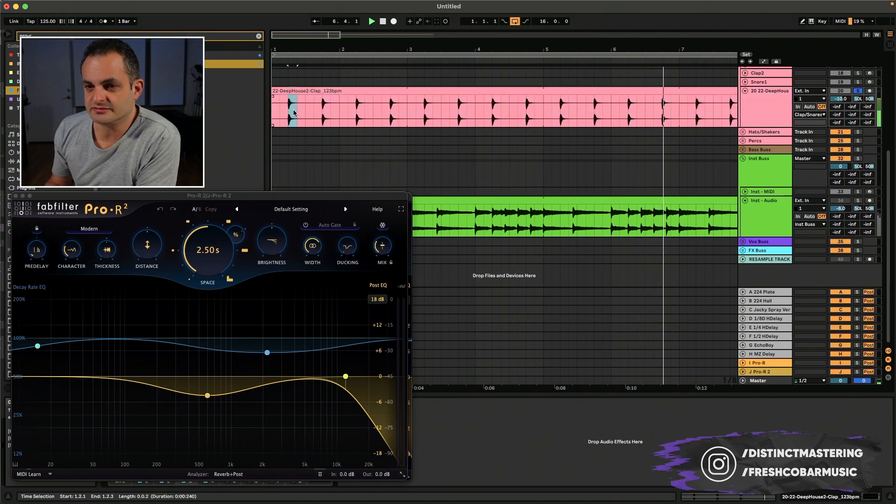
key("plus")
key("plus")
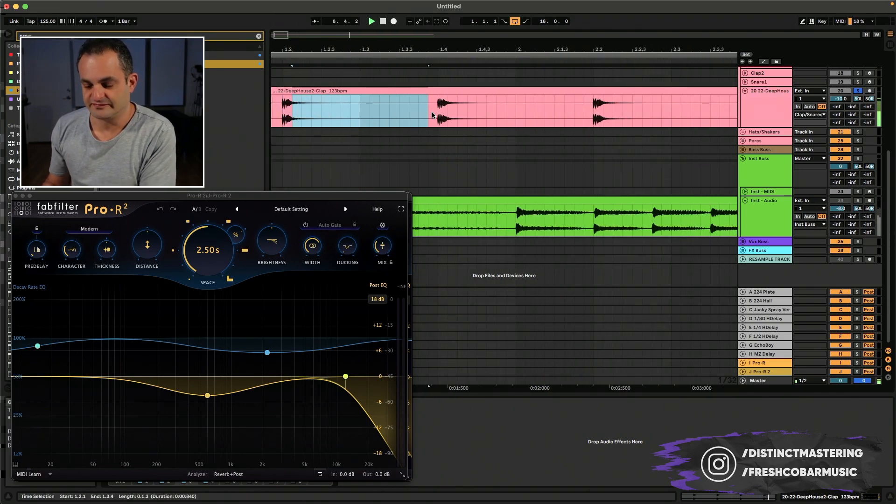
key("shift+Right")
key("super+e")
key("0")
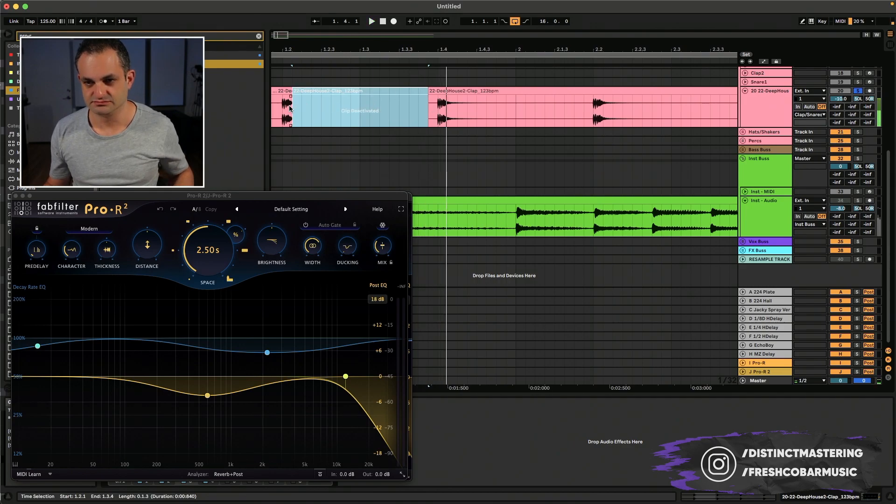
key("space")
Step: Select the clap track's range from 1.1.1 to 1.3.1 and duplicate it repeatedly across the first eight bars
left_click(298, 90)
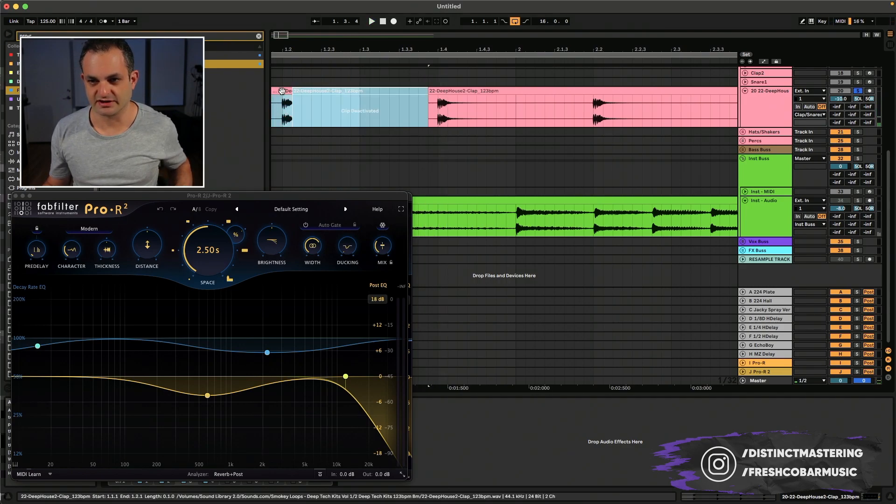
left_click_drag(427, 108, 415, 108)
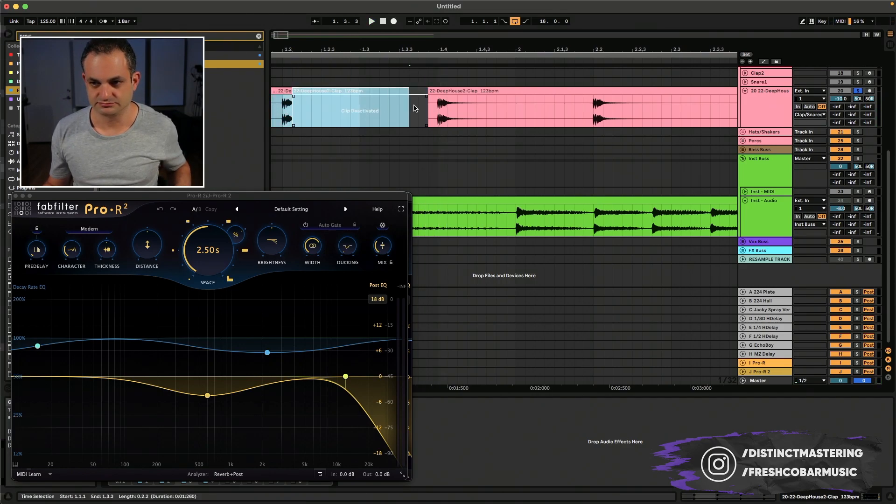
left_click(437, 106)
left_click(344, 110)
scroll(323, 102, "left", 2)
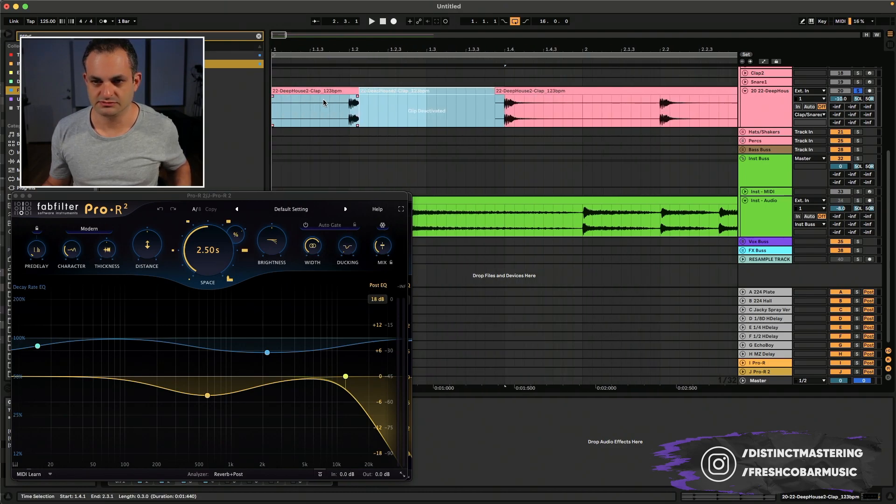
left_click(425, 109, "shift")
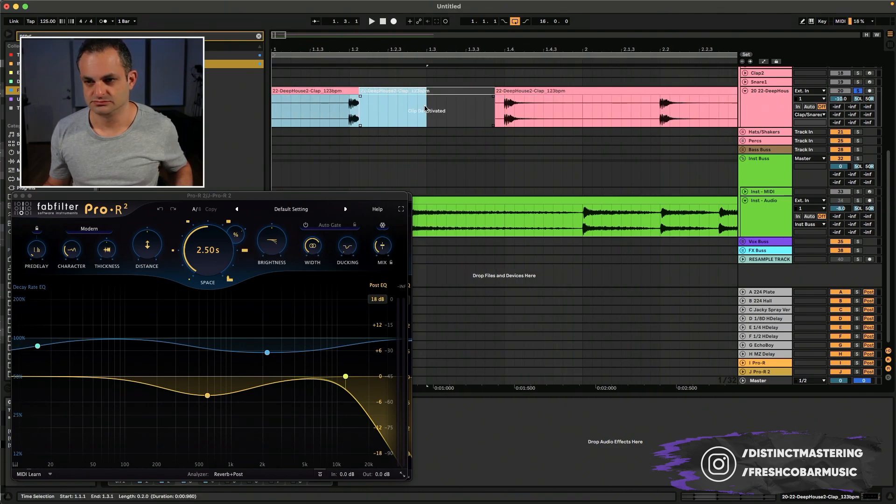
key("super+d")
key("super+d")
key("super+d")
key("super+d")
key("super+d")
key("super+d")
key("super+d")
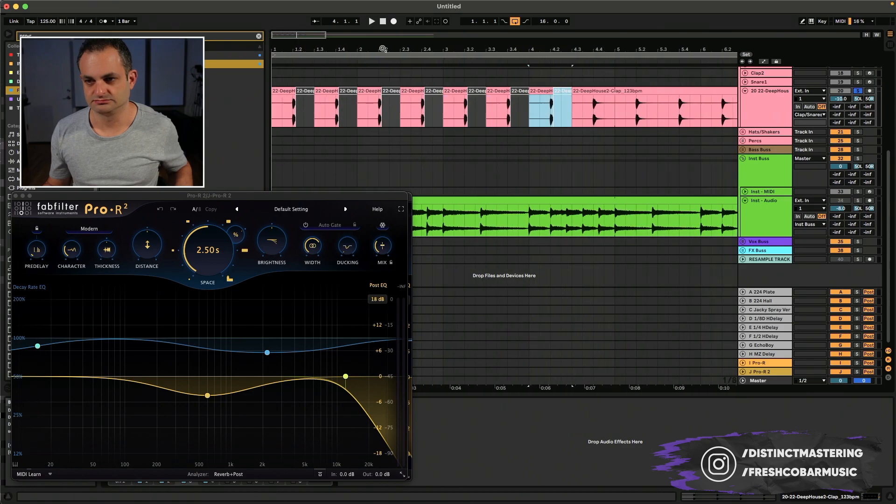
left_click_drag(384, 51, 306, 49)
key("super+d")
key("super+d")
key("super+d")
key("super+d")
key("super+d")
key("super+d")
key("super+d")
key("super+d")
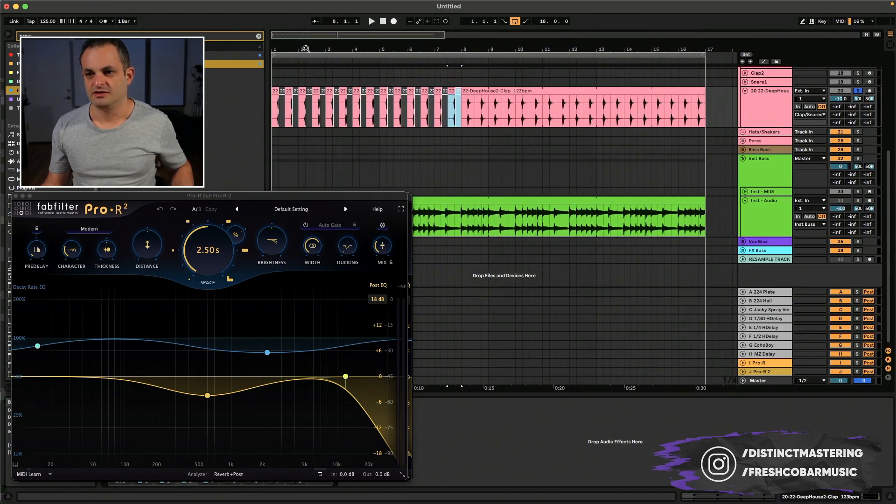
Step: Duplicate the first eight bars of thinned-out claps to fill the track up to bar 17, and start playback
left_click(295, 112, "shift")
key("super+d")
key("space")
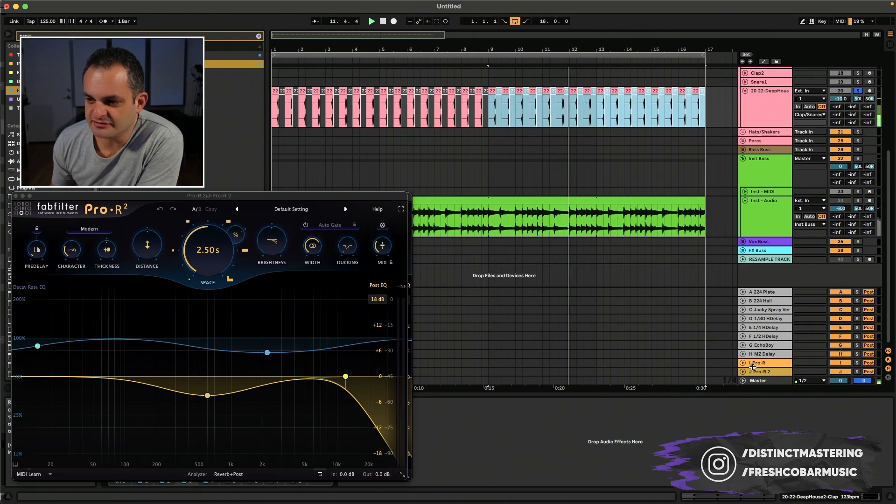
Step: Enlarge the clap track to set its Pro-R 2 send to 0, and lower the reverb's Space to 0.20 s
left_click_drag(784, 126, 783, 142)
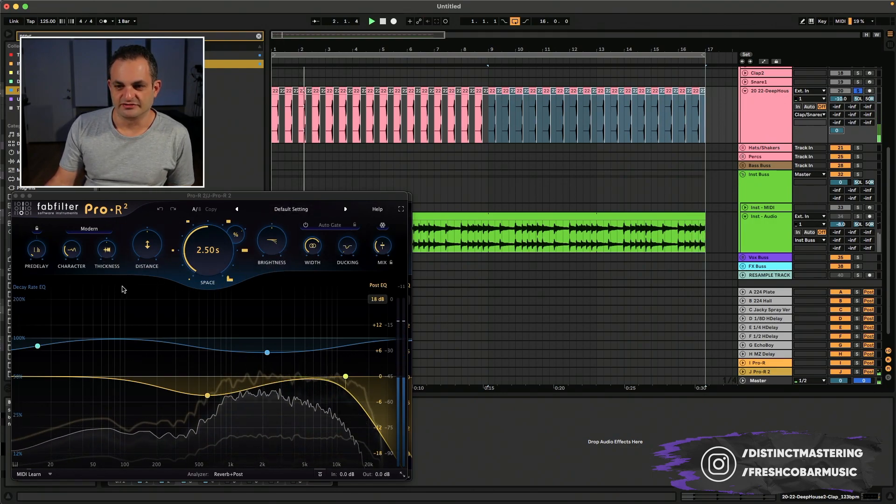
left_click_drag(200, 255, 200, 261)
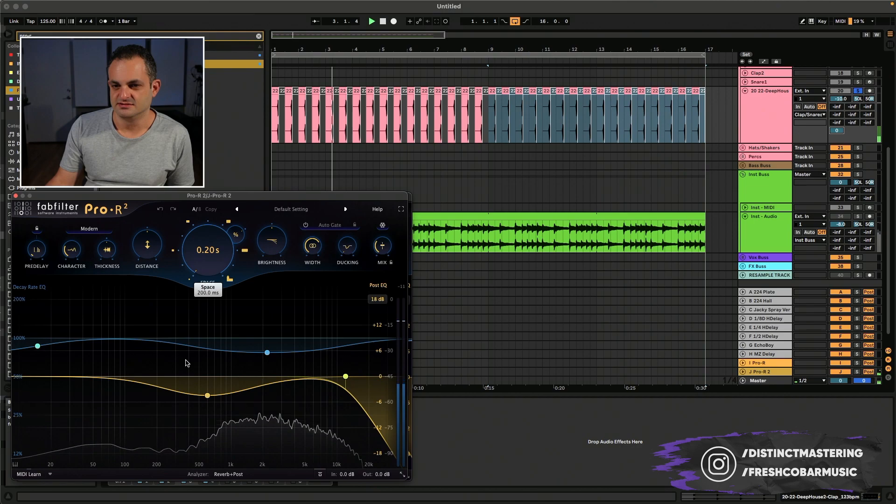
Step: Raise the reverb's Space to 1.74 s and its predelay to about 453 ms
left_click_drag(186, 363, 190, 297)
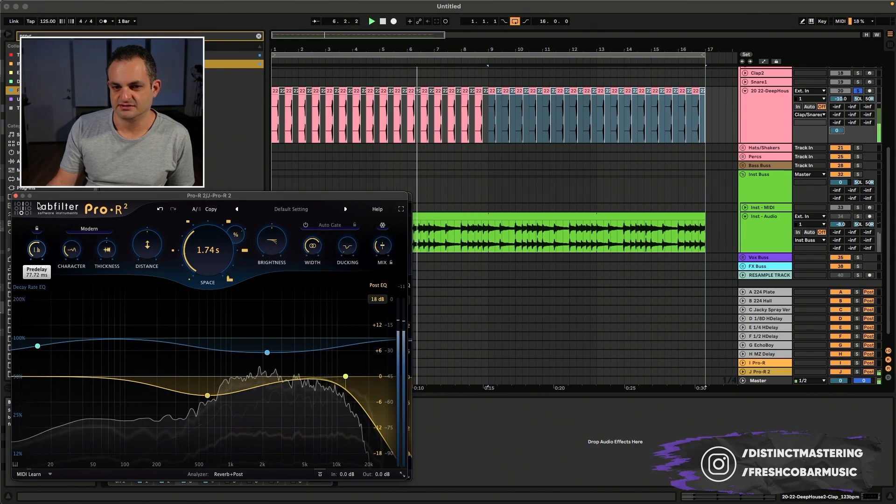
left_click_drag(39, 206, 39, 173)
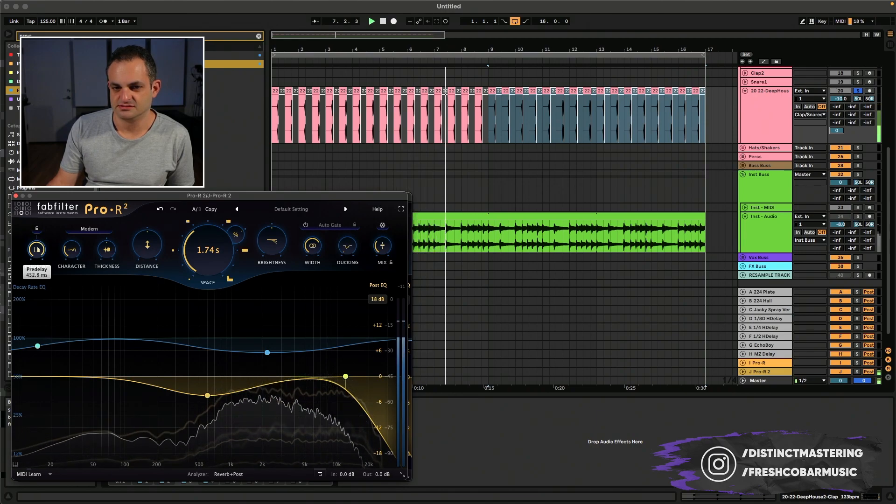
Step: Sync the reverb's predelay to 1/8 note and raise its predelay offset to 115%
left_click(37, 229)
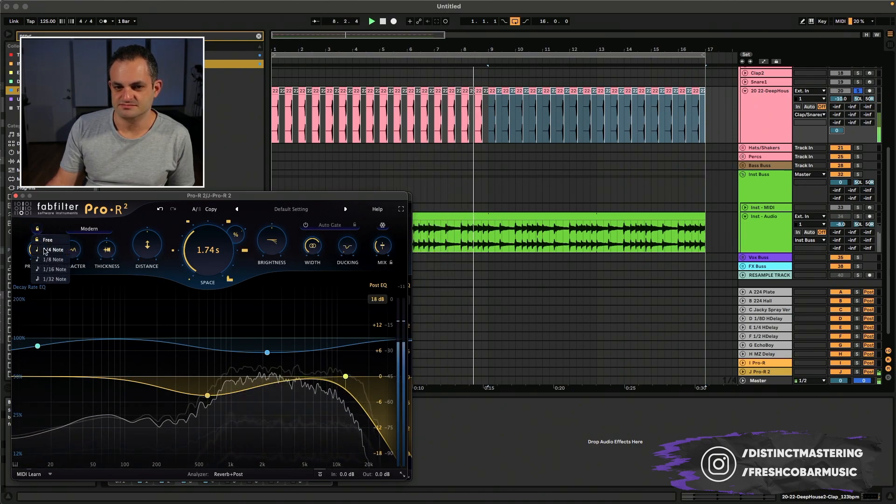
left_click(45, 260)
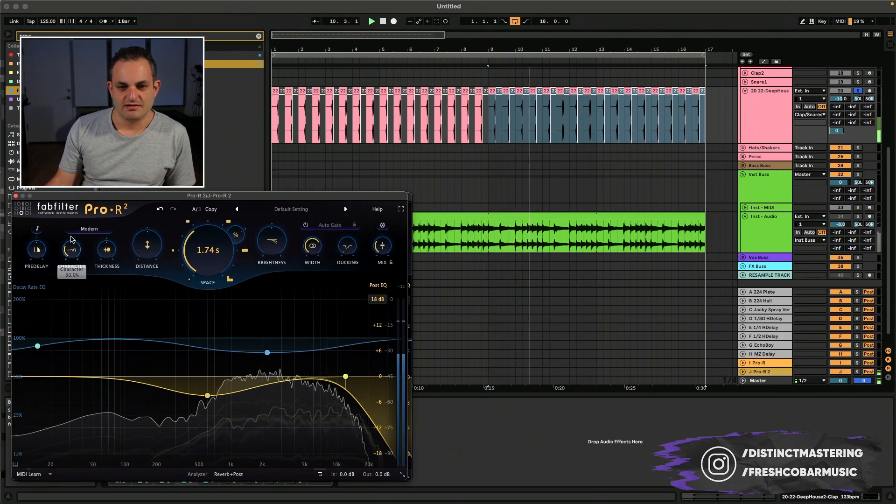
mouse_move(38, 255)
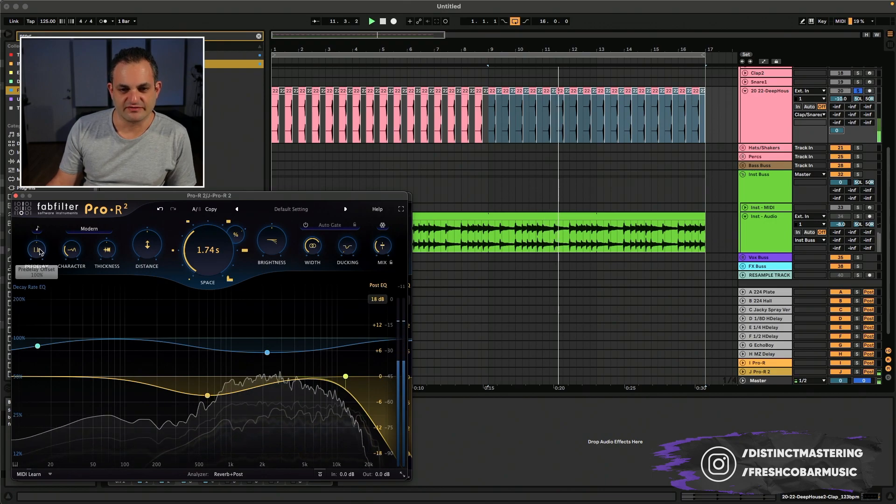
left_click_drag(37, 254, 40, 234)
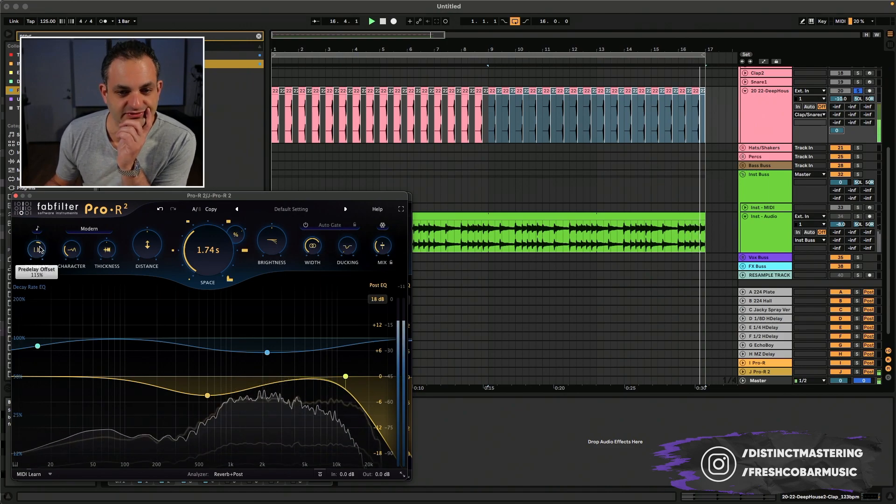
Step: Try the predelay sync at 1/16 and 1/4 note, and lower the predelay offset to 60%
left_click(38, 229)
left_click(45, 273)
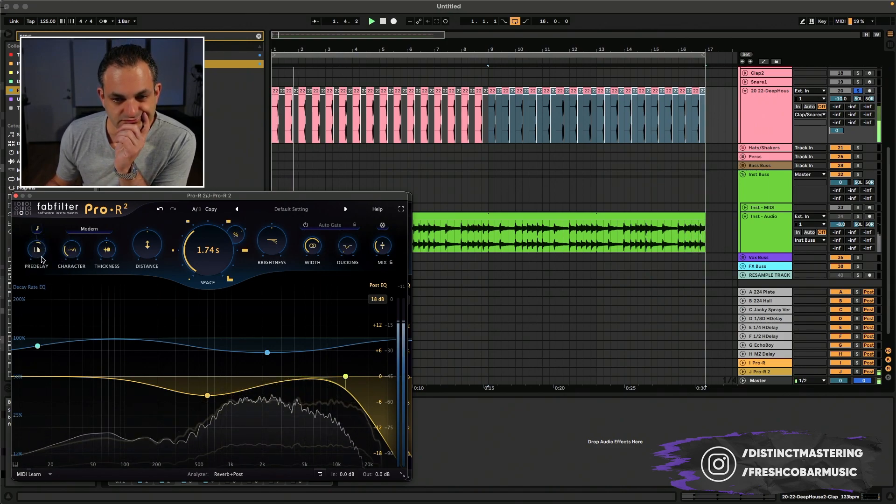
left_click(38, 229)
left_click(40, 257)
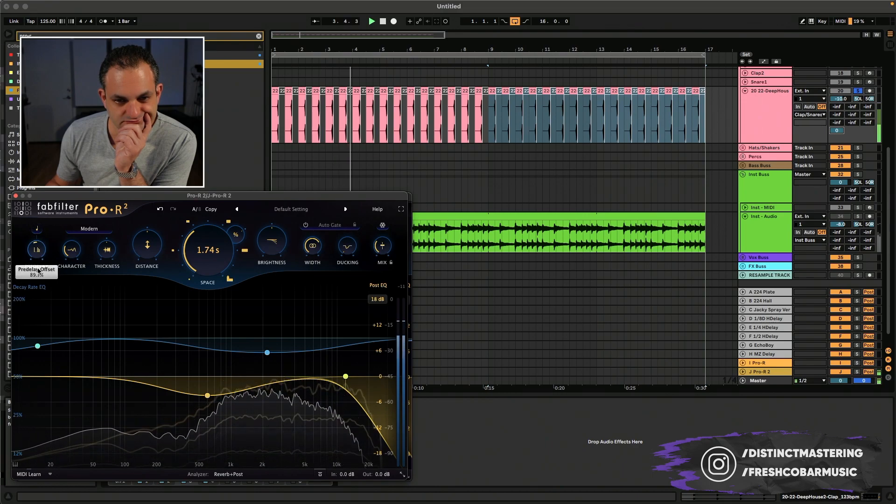
left_click_drag(37, 271, 34, 302)
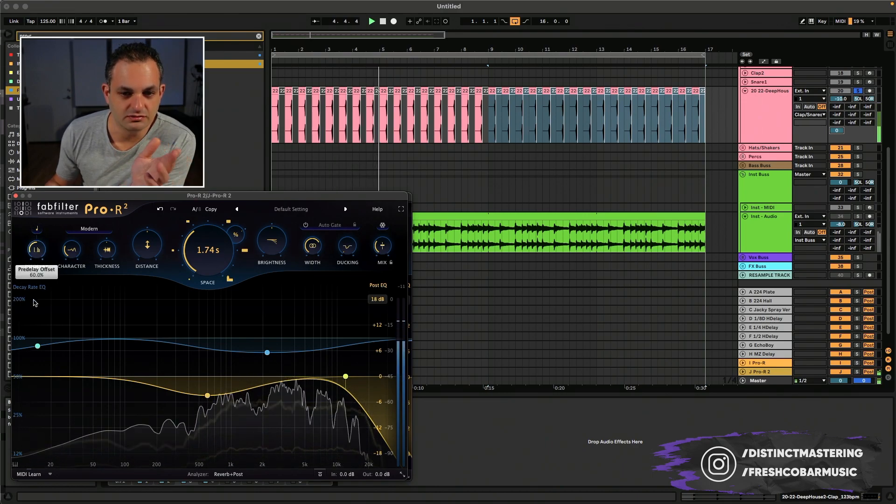
Step: Try the predelay at 1/8 note sync, switch it back to Free and lower it to 0 ms
left_click(37, 226)
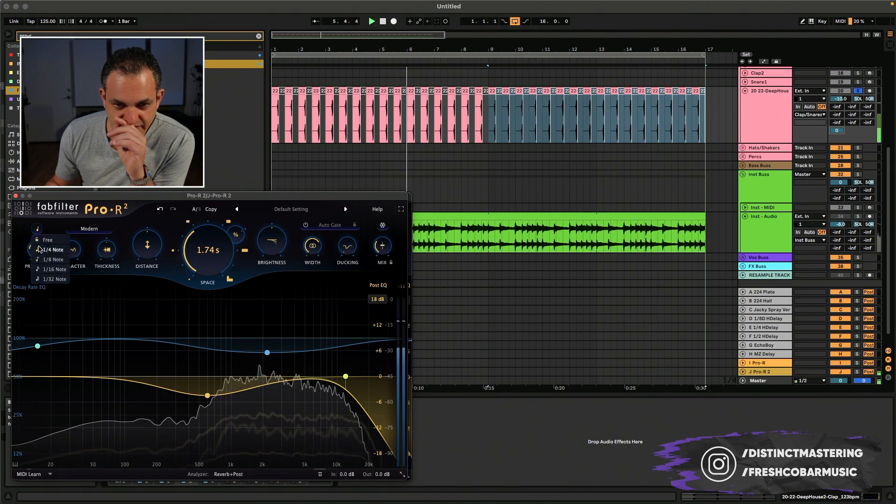
left_click(42, 258)
left_click(38, 230)
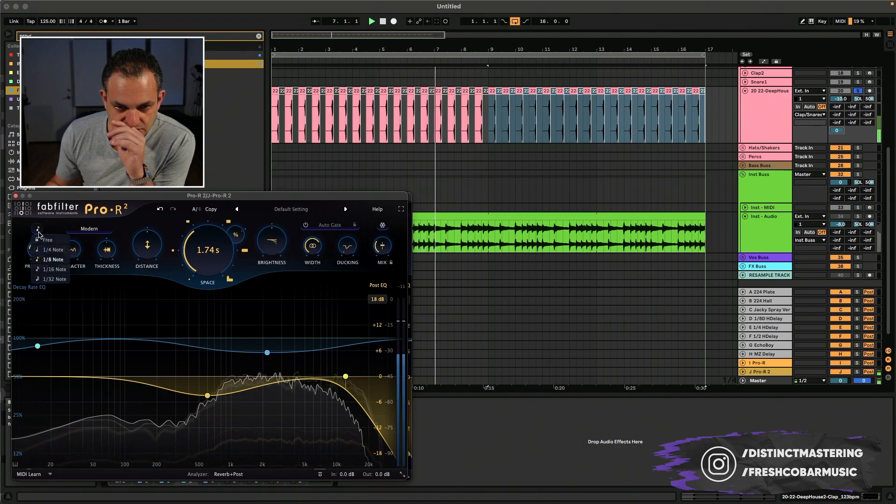
left_click(45, 240)
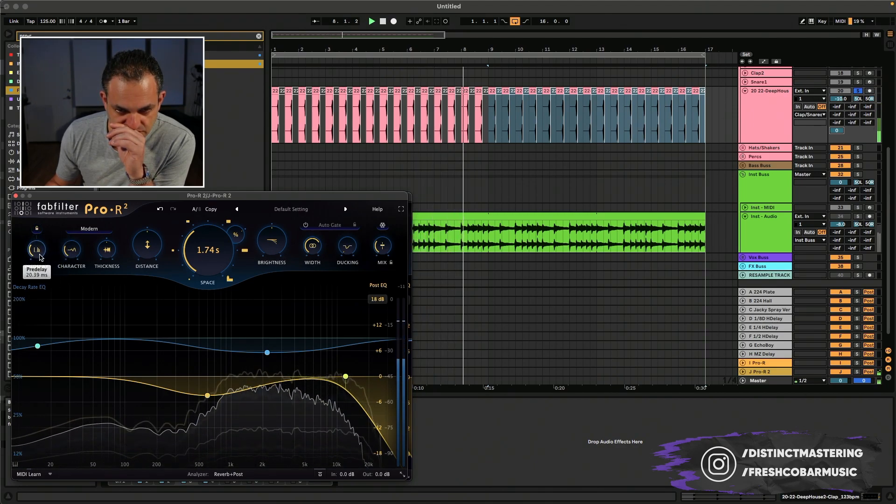
scroll(40, 248, "up", 5)
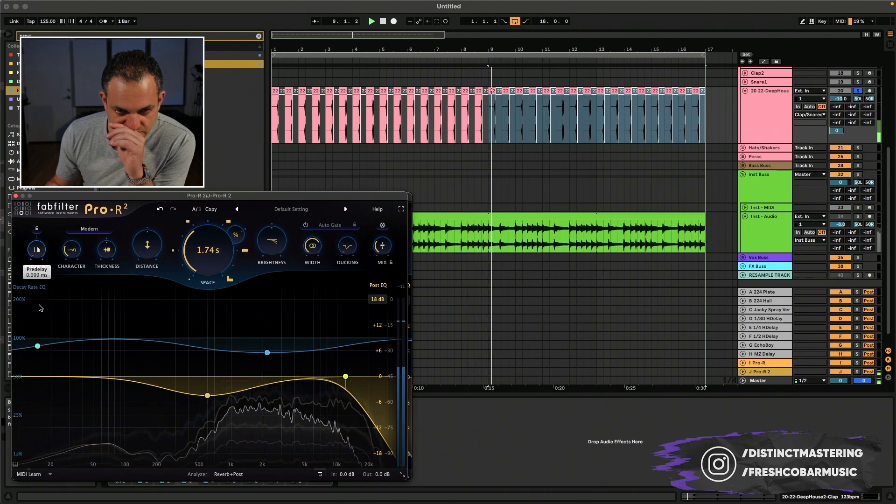
mouse_move(40, 256)
left_mouse_down()
mouse_move(40, 270)
mouse_move(34, 249)
left_mouse_up()
Step: Sync the predelay to 1/8 note again and audition predelay offsets of 50% and 88.6%
left_click(36, 229)
left_click(47, 258)
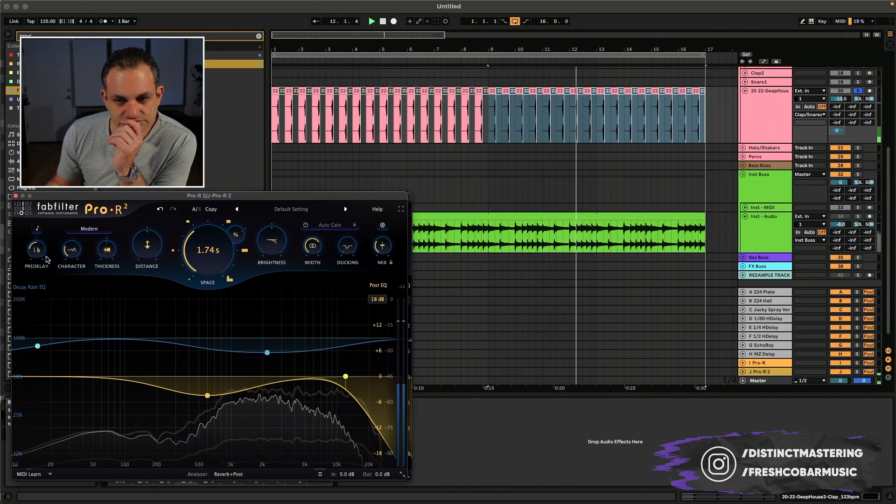
left_click_drag(39, 251, 42, 306)
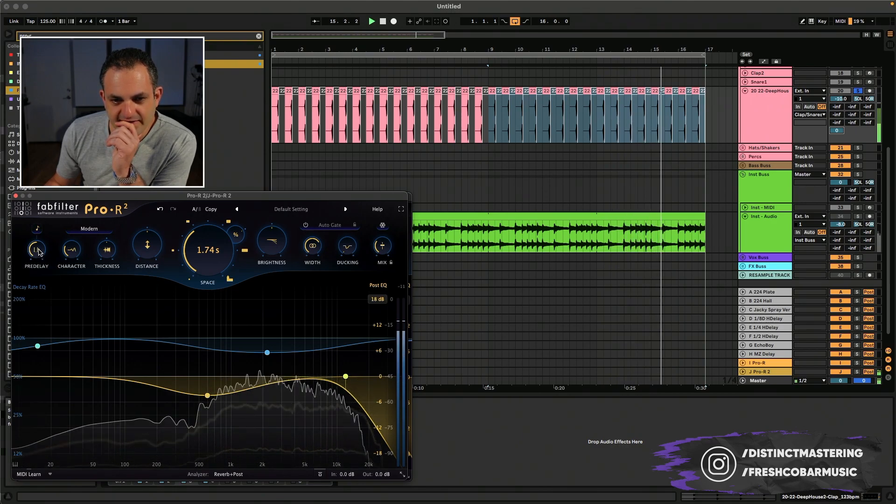
left_click_drag(36, 248, 36, 185)
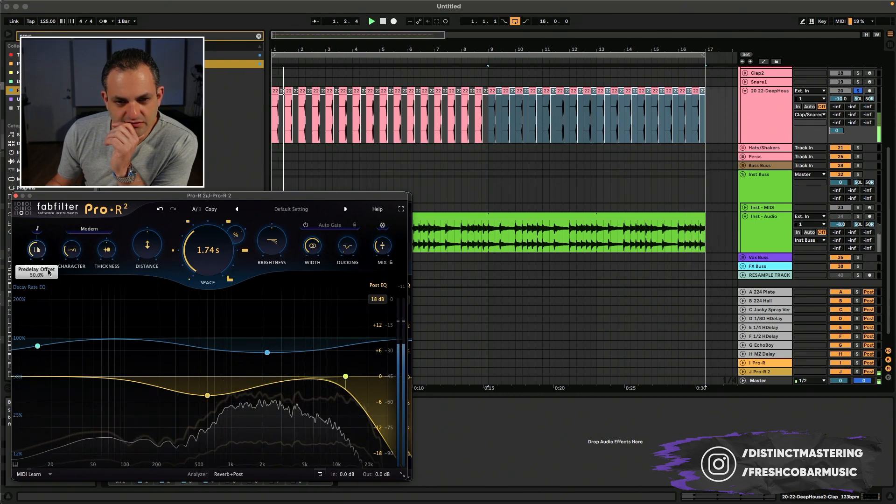
left_click(37, 229)
left_click(33, 257)
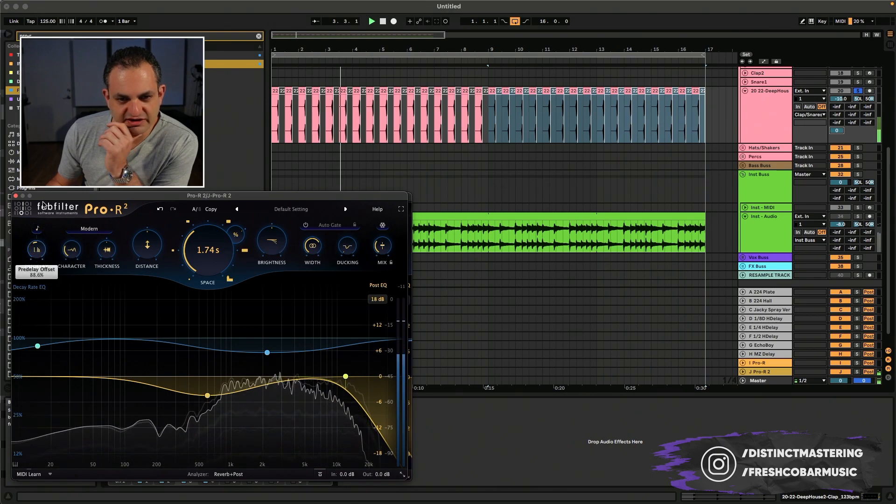
Step: Return the predelay sync to Free and adjust the predelay within a short range of 0 to about 8.5 ms
left_click(39, 228)
left_click(41, 239)
left_click_drag(34, 252, 32, 397)
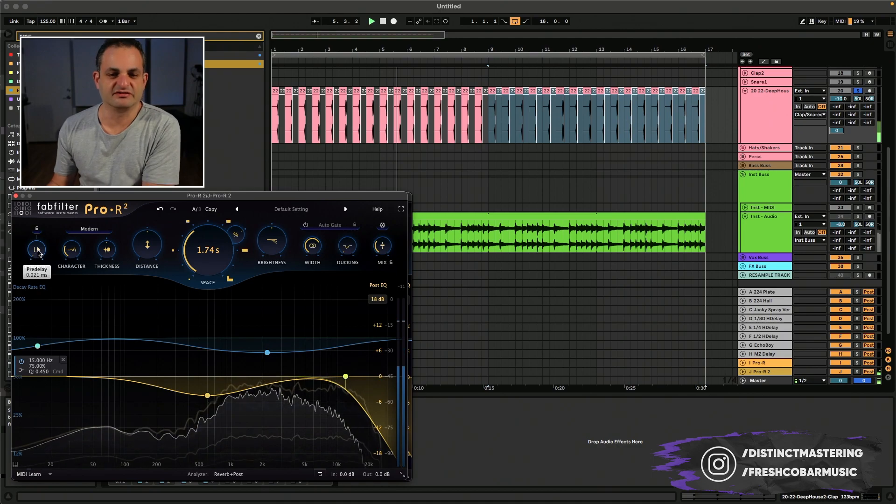
left_click_drag(37, 253, 30, 279)
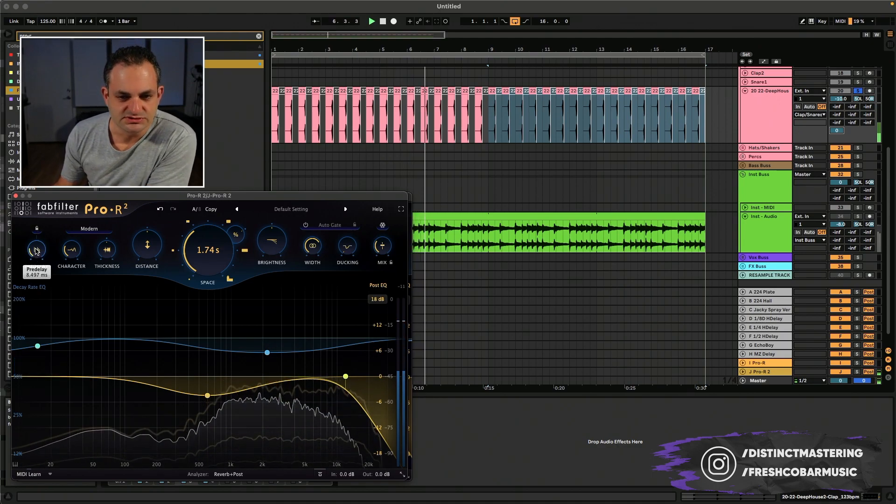
left_click_drag(39, 238, 42, 267)
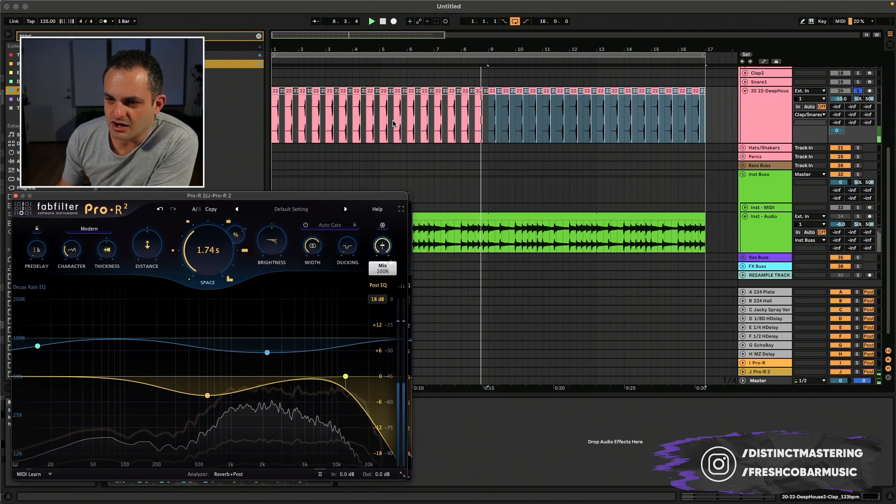
Step: Try the clap track's Pro-R 2 send at -18 dB, settle on -6.0 dB, and set the reverb's Space to 2.27 s
left_click(382, 246)
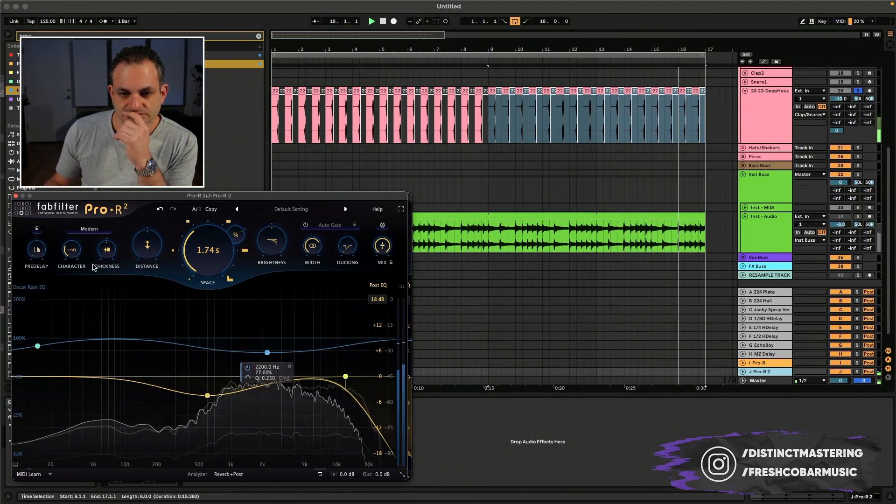
left_click_drag(837, 130, 837, 123)
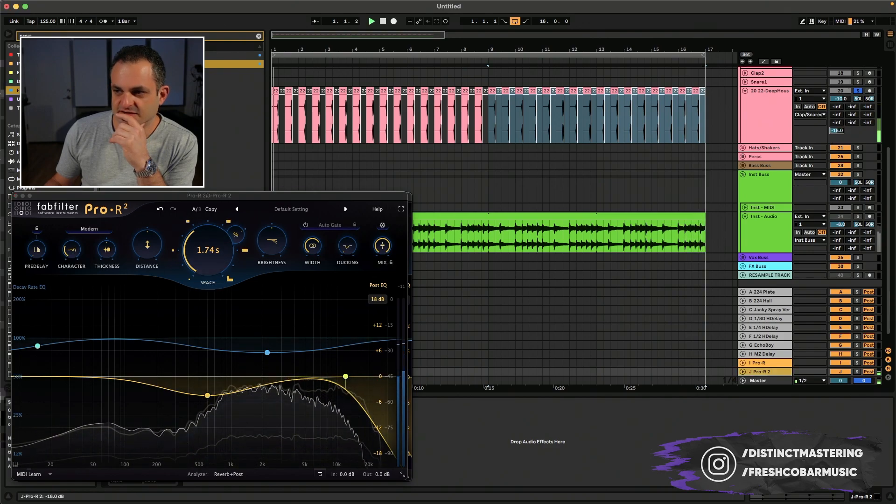
left_click_drag(205, 254, 203, 237)
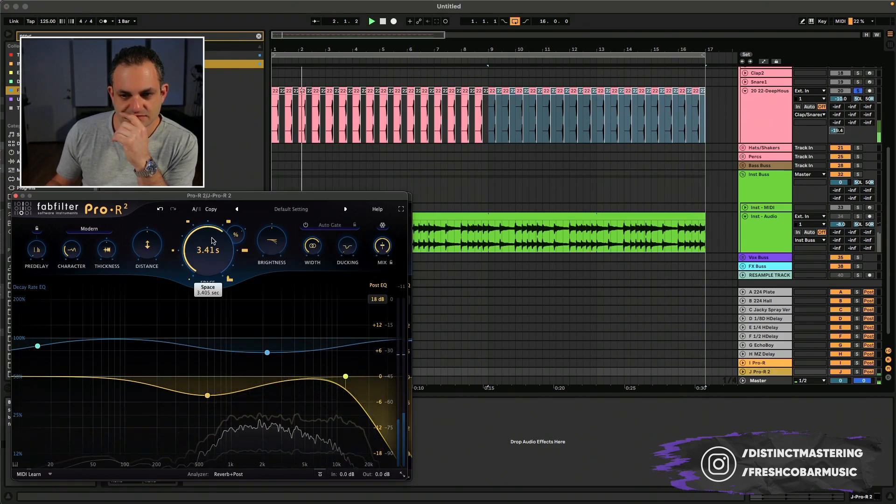
left_click_drag(839, 142, 838, 127)
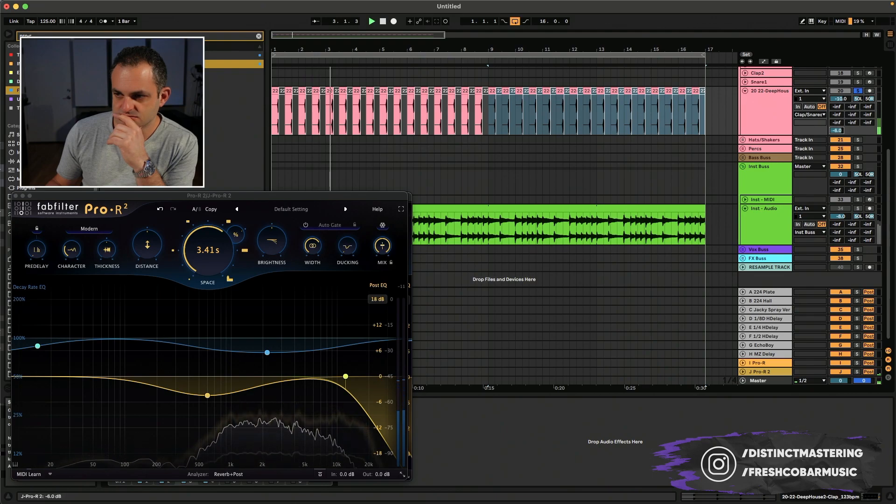
left_click_drag(208, 252, 207, 263)
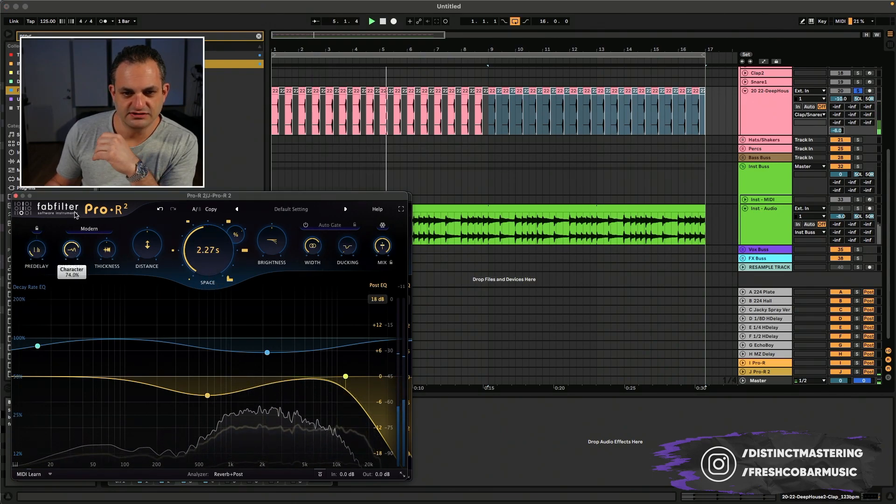
Step: With the reverb's Character at 74%, compare the available reverb styles and settle on Vintage
left_click(87, 229)
left_click(85, 254)
left_click(93, 229)
left_click(88, 264)
left_click(93, 229)
left_click(86, 254)
Step: Raise the reverb's Thickness to about 90% and its Distance to about 78%
left_click_drag(107, 254, 112, 205)
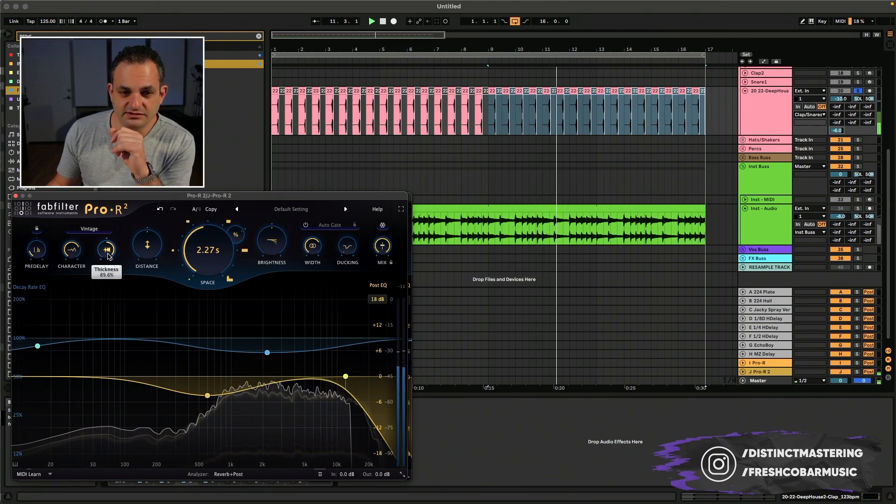
left_click_drag(147, 246, 147, 220)
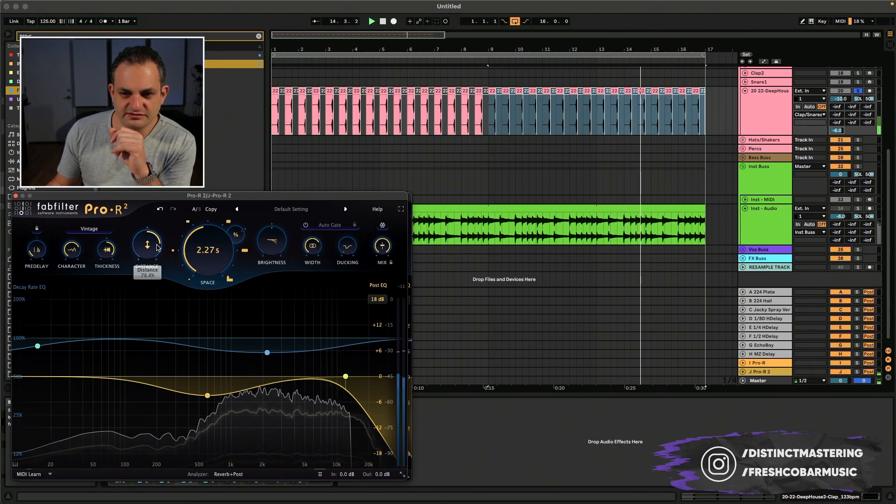
Step: Audition a Space of 0.53 s, settle on 1.03 s, and raise the Ducking to +29.86 dB
left_click_drag(206, 261, 202, 274)
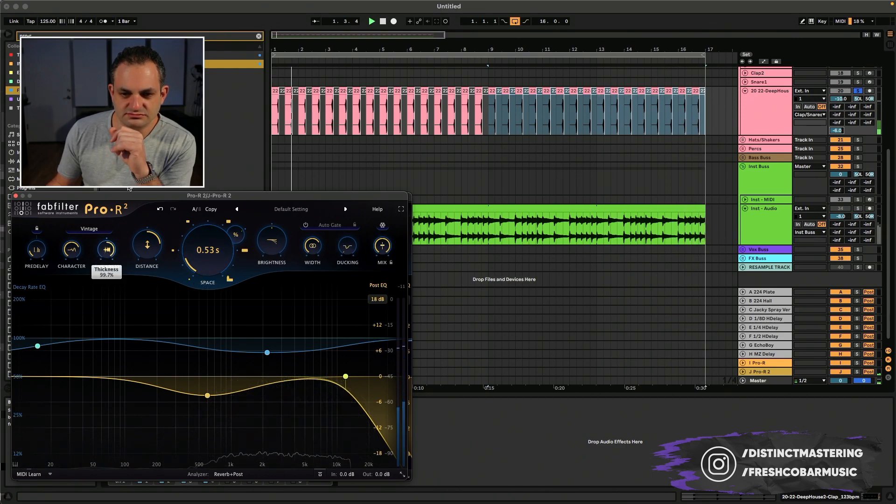
left_click_drag(212, 248, 276, 251)
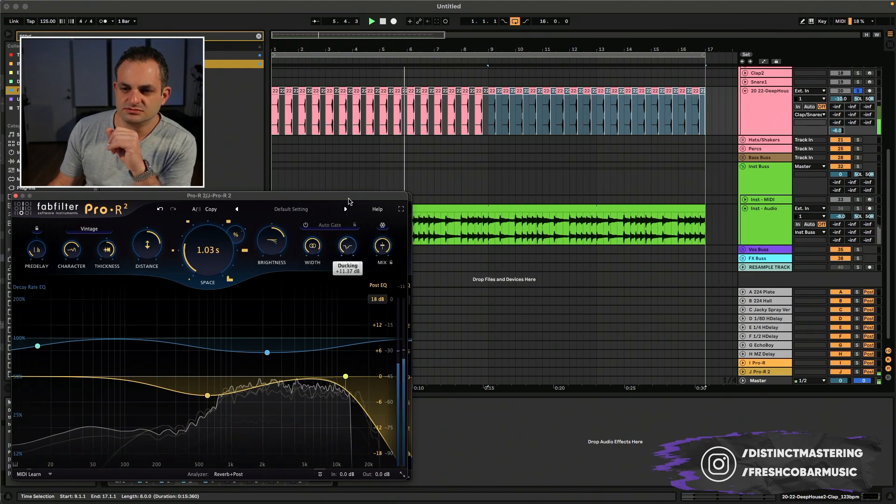
left_click_drag(351, 164, 351, 162)
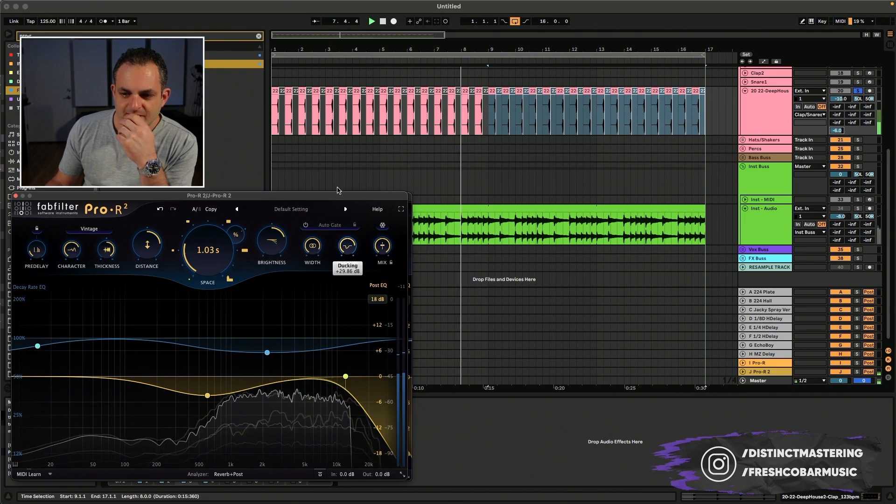
Step: Close the original Pro-R window behind Pro-R 2 and reposition the Pro-R 2 window so all its controls are accessible
left_click_drag(317, 196, 321, 163)
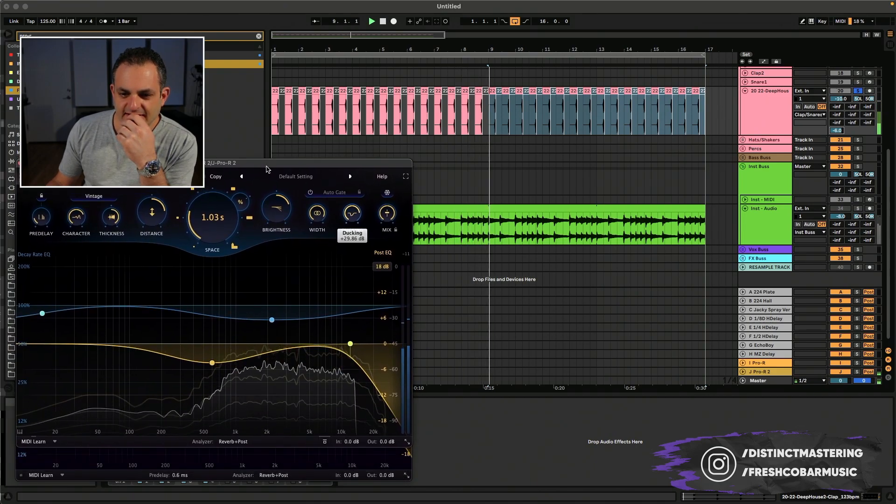
left_click(766, 373)
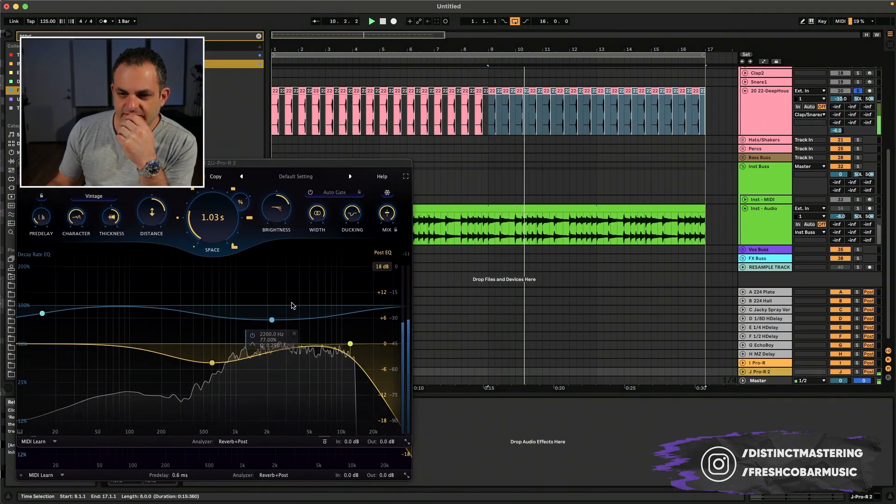
left_click(76, 474)
left_click(21, 196)
left_click_drag(187, 162, 185, 136)
left_click_drag(165, 114, 151, 202)
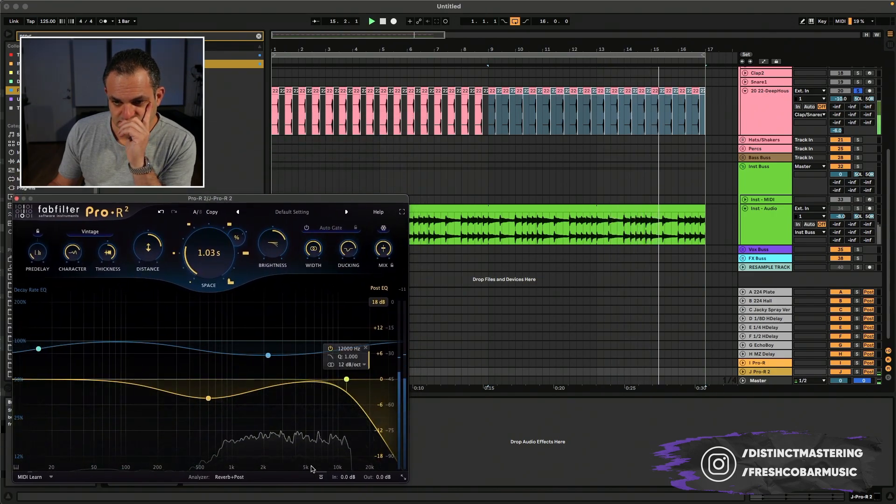
Step: Lower the reverb's Ducking to about +16 dB
mouse_move(348, 251)
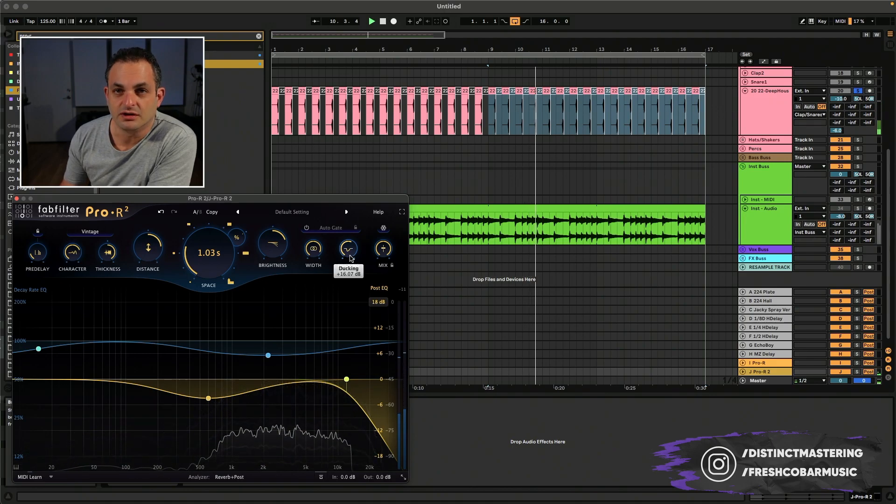
left_click_drag(352, 259, 352, 262)
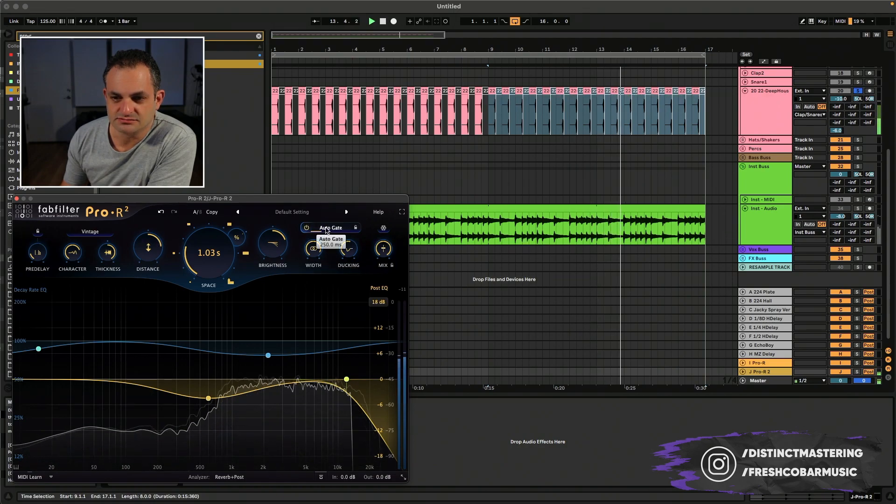
Step: Adjust the reverb's Auto Gate and sync its length to a 1/16 Note
left_click_drag(361, 228, 323, 235)
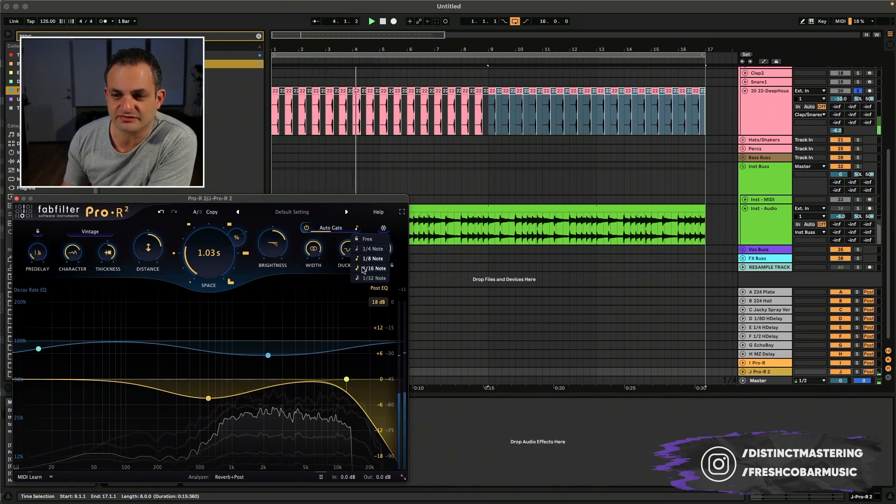
left_click(333, 240)
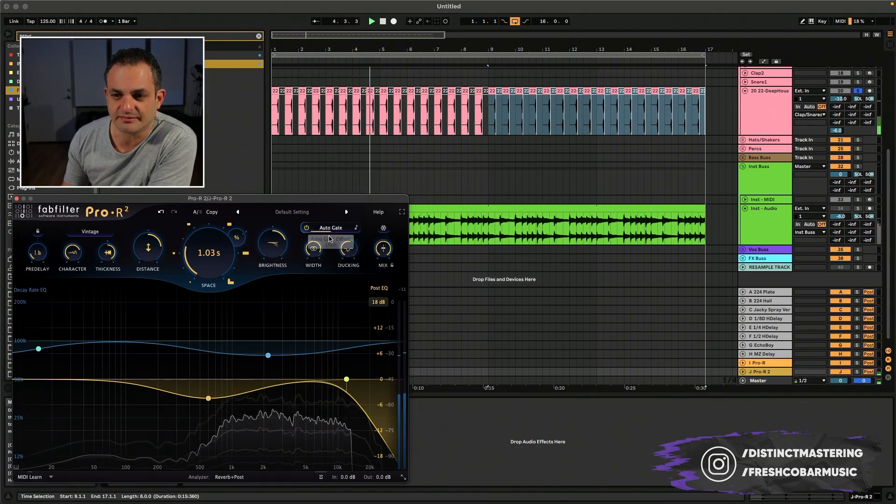
left_click(356, 229)
left_click(371, 269)
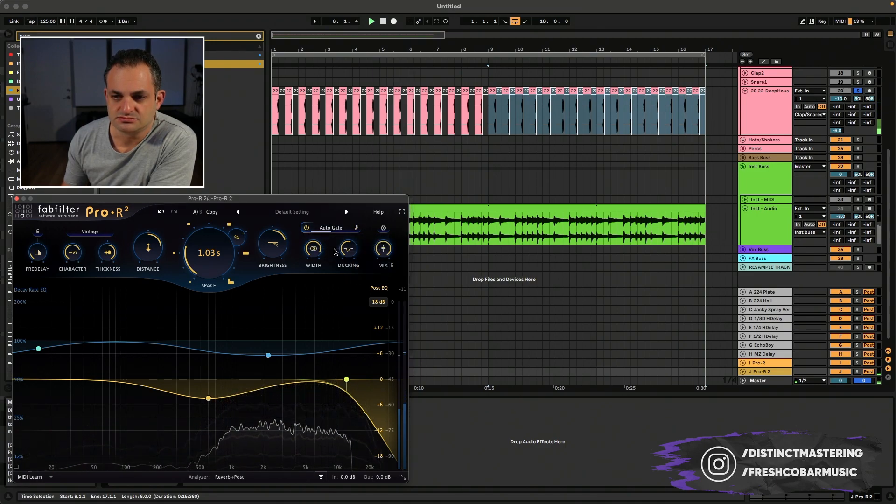
Step: Try a different note length and offset for the synced Auto Gate, and switch the gate off and on to compare
left_click(356, 228)
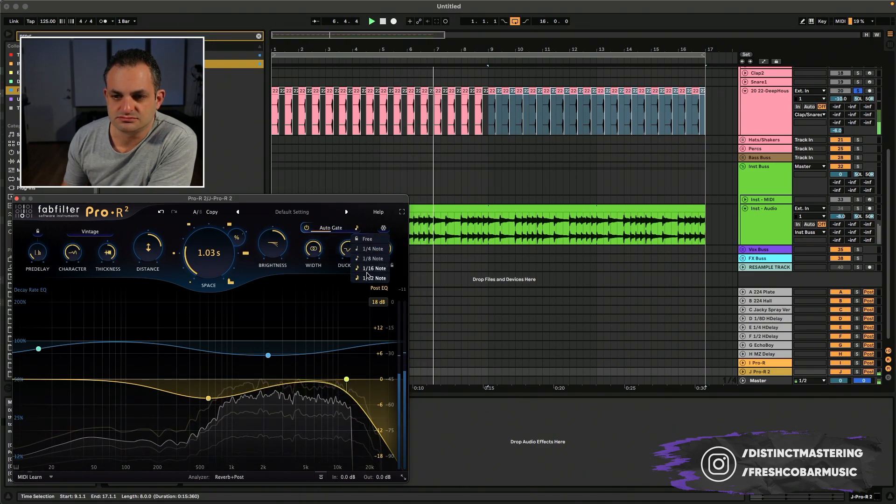
left_click(329, 247)
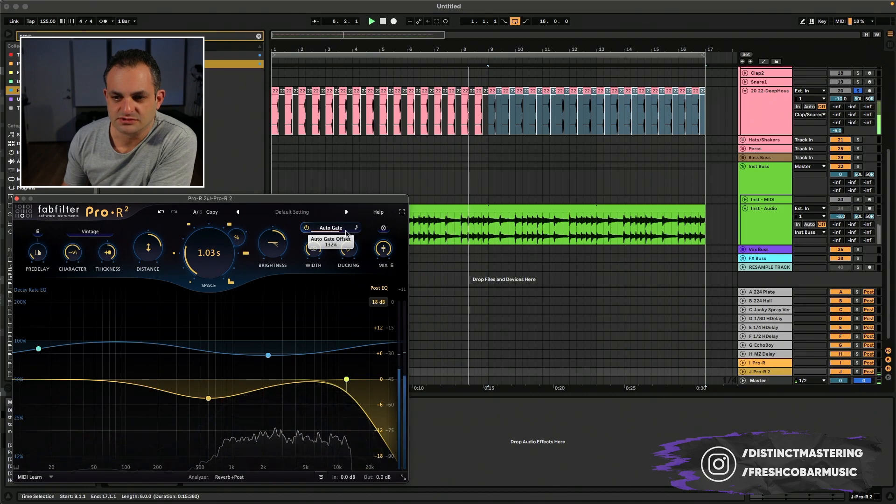
left_click(307, 228)
left_click(307, 228)
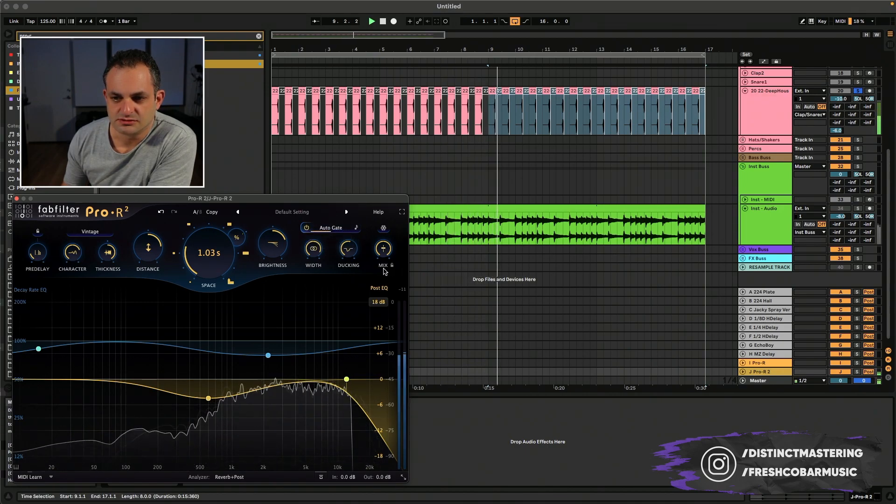
Step: Freeze and unfreeze the reverb tail twice with the Auto Gate active to hear the effect
left_click(382, 228)
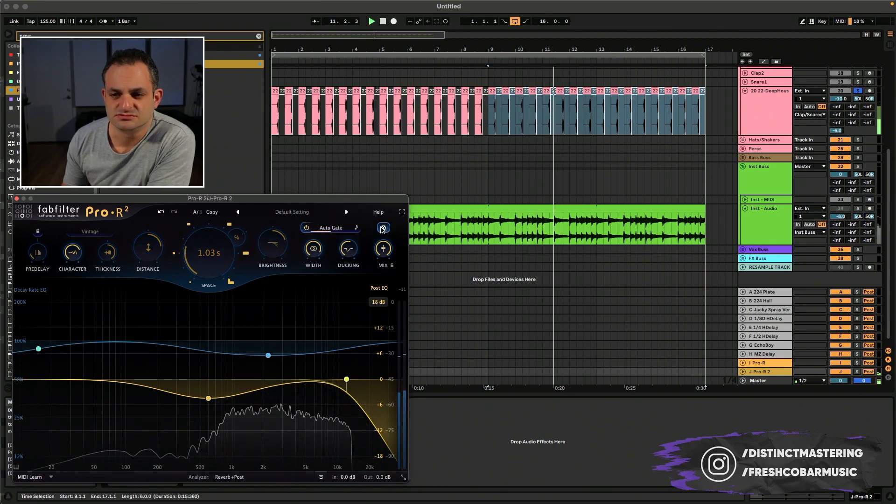
left_click(384, 230)
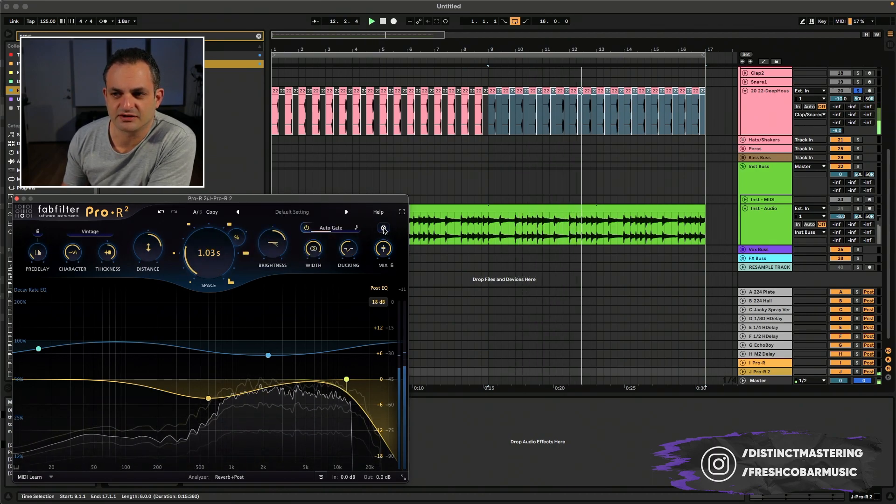
left_click(384, 229)
left_click(384, 230)
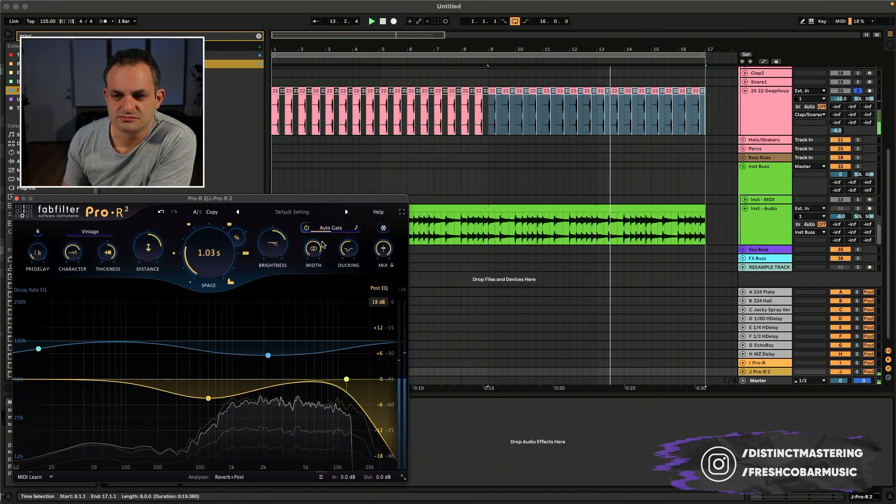
Step: Raise the Space to 2.94 s and, with the Auto Gate switched off, freeze and release the reverb tail
left_click_drag(208, 242, 208, 222)
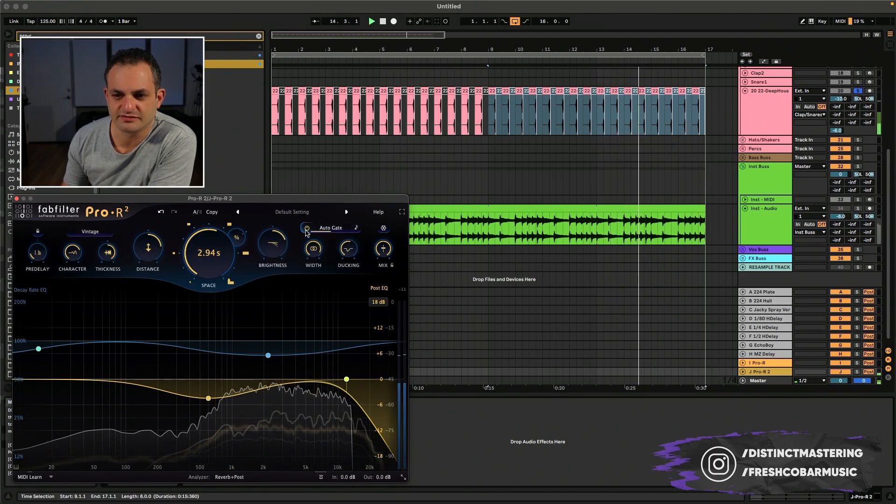
left_click(383, 228)
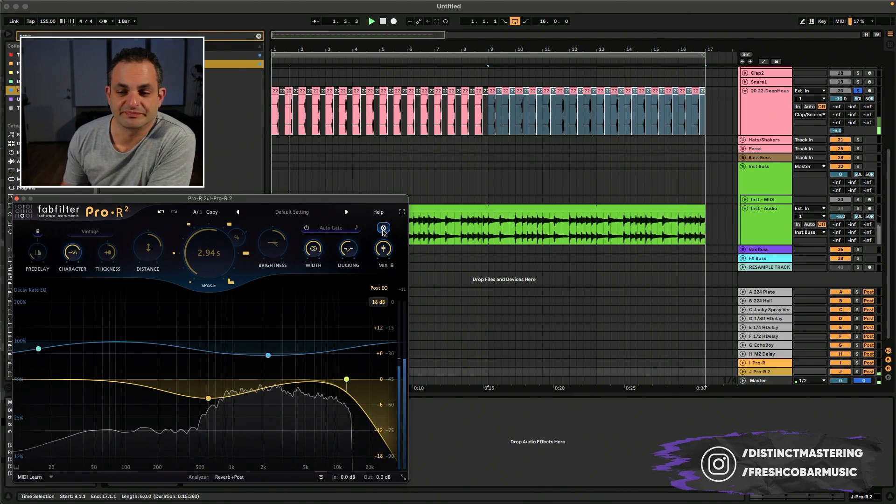
left_click(383, 229)
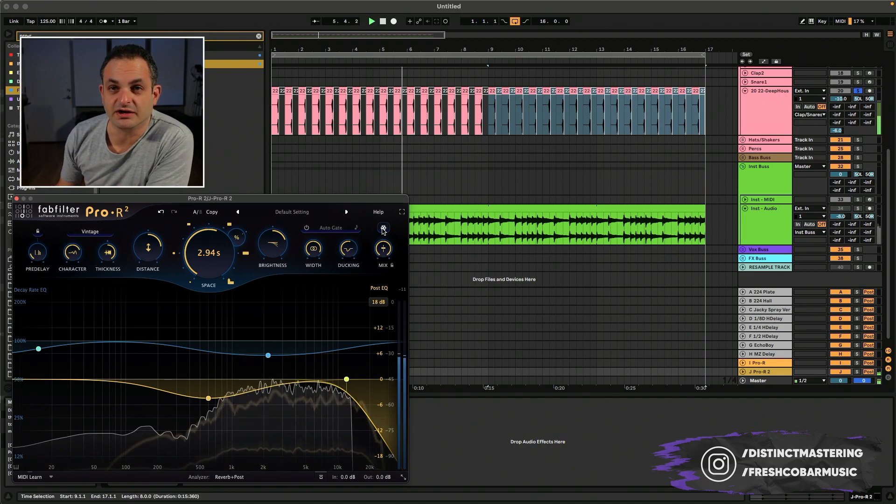
Step: Pull the Decay Rate EQ bell to about 49.5% near 605 Hz and boost the Post EQ bell about 9.4 dB near 2162 Hz
mouse_move(223, 389)
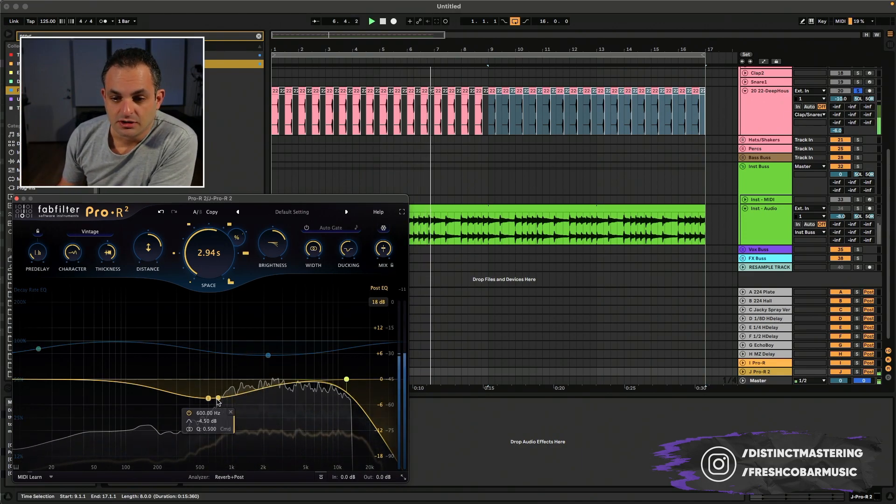
mouse_move(220, 392)
left_mouse_down()
mouse_move(225, 379)
mouse_move(287, 353)
mouse_move(202, 380)
mouse_move(184, 399)
mouse_move(235, 426)
mouse_move(207, 414)
mouse_move(209, 380)
left_mouse_up()
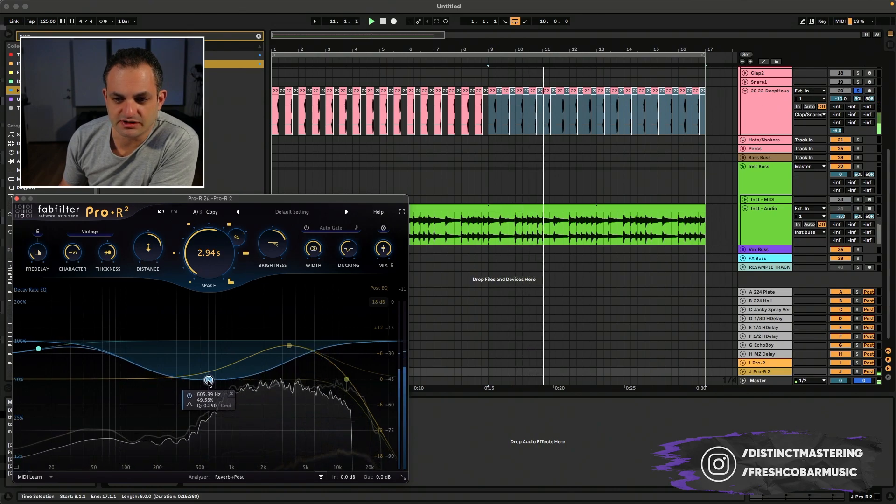
left_click(289, 347)
left_click_drag(289, 349, 267, 342)
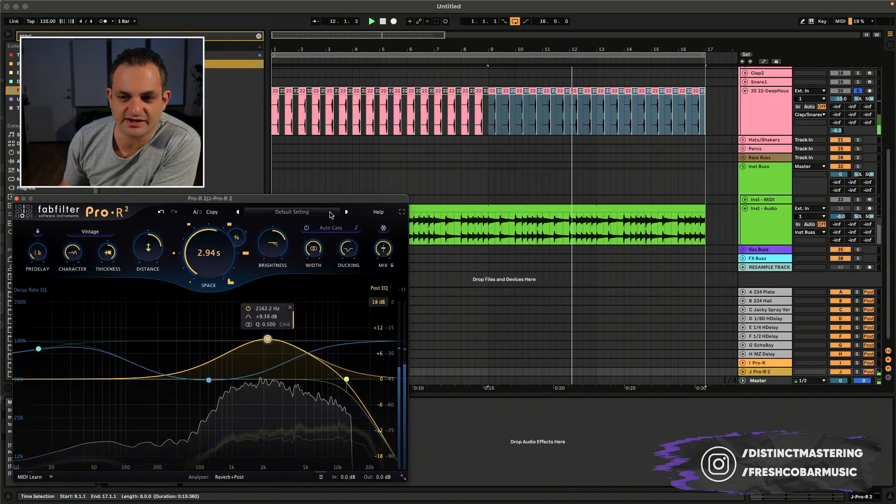
Step: Audition the Ambience presets in sequence from 3D Vintage Ambience through Ambience for Slap Bass C
left_click(348, 213)
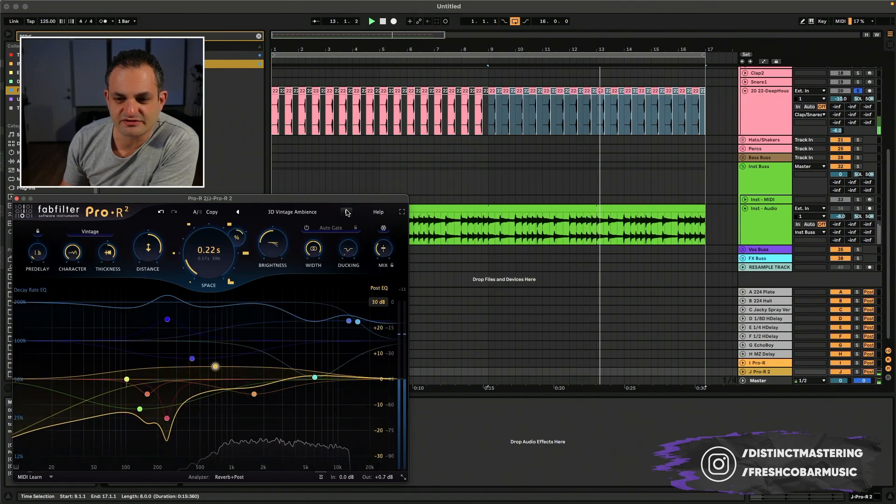
left_click(348, 212)
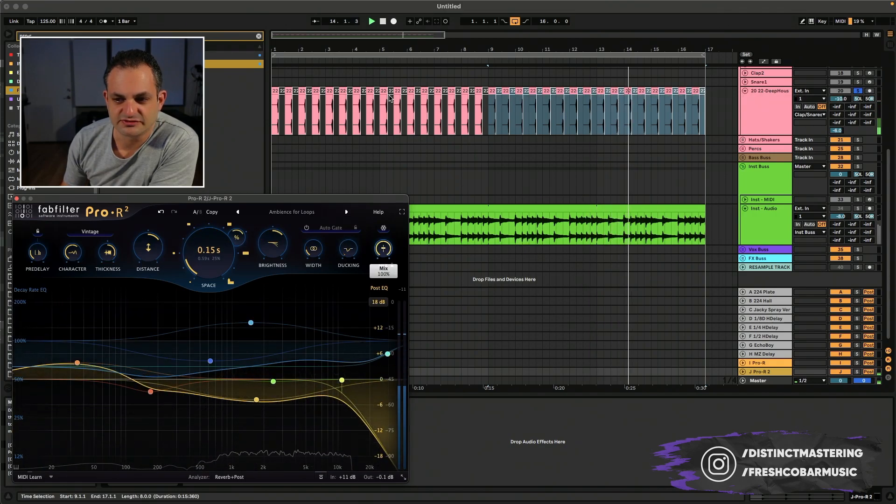
left_click(346, 212)
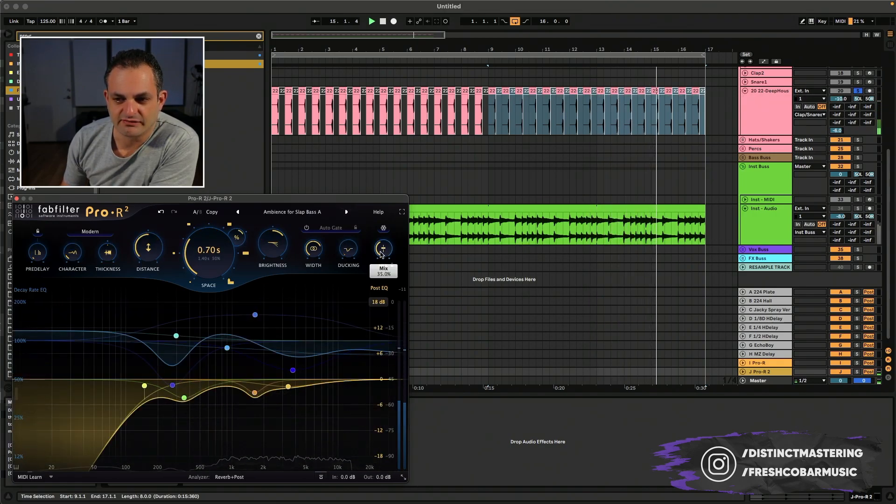
left_click(347, 212)
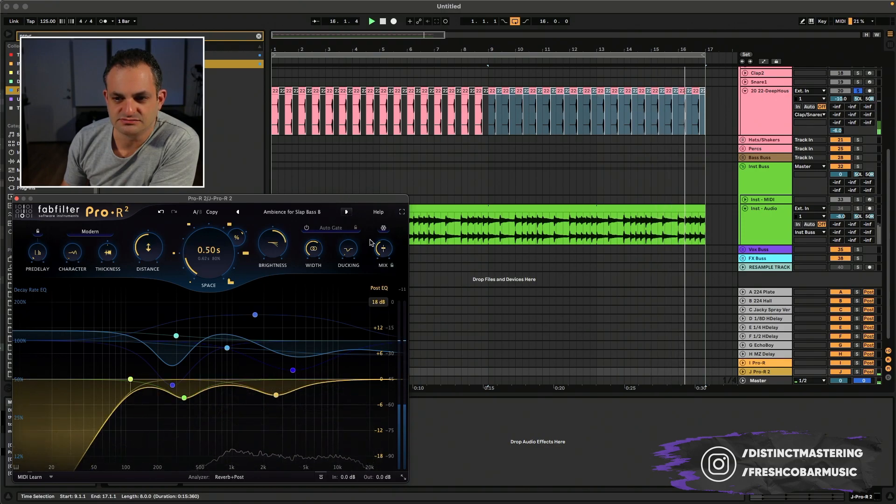
left_click(347, 213)
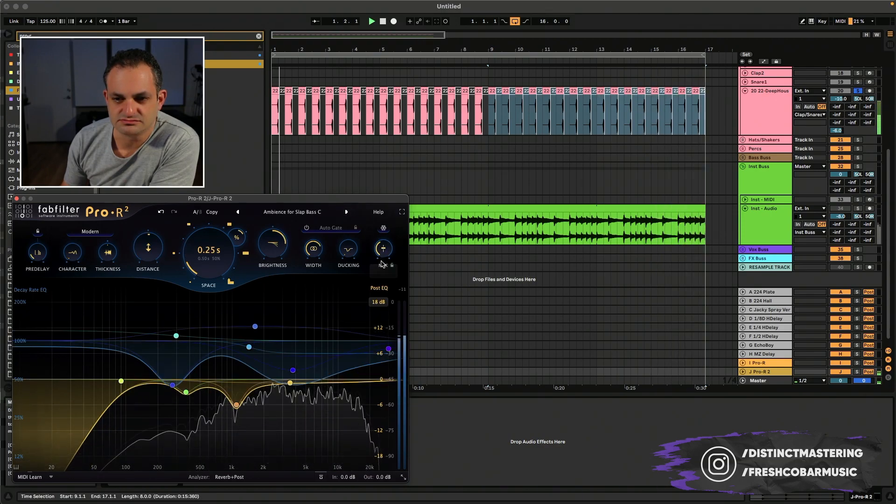
Step: Raise the Mix and audition the following presets: Bathroom, Bright Wide Excitation and Car
left_click_drag(383, 254, 383, 201)
left_click(347, 213)
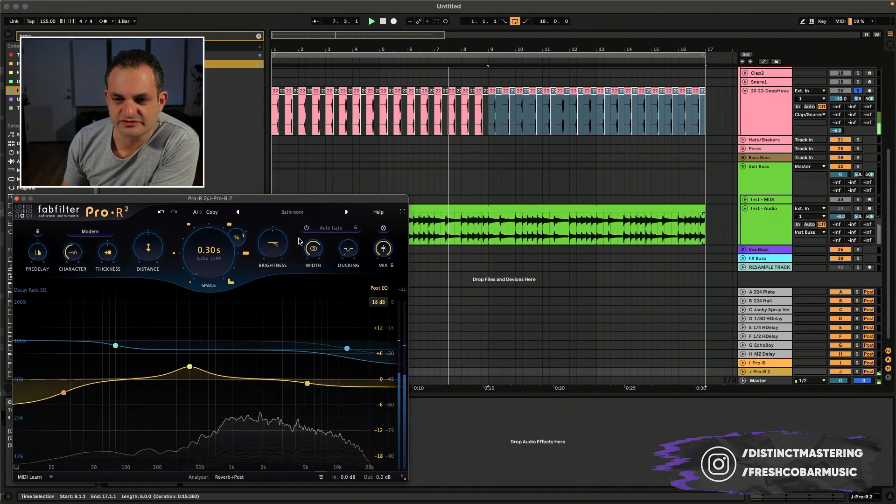
left_click(346, 212)
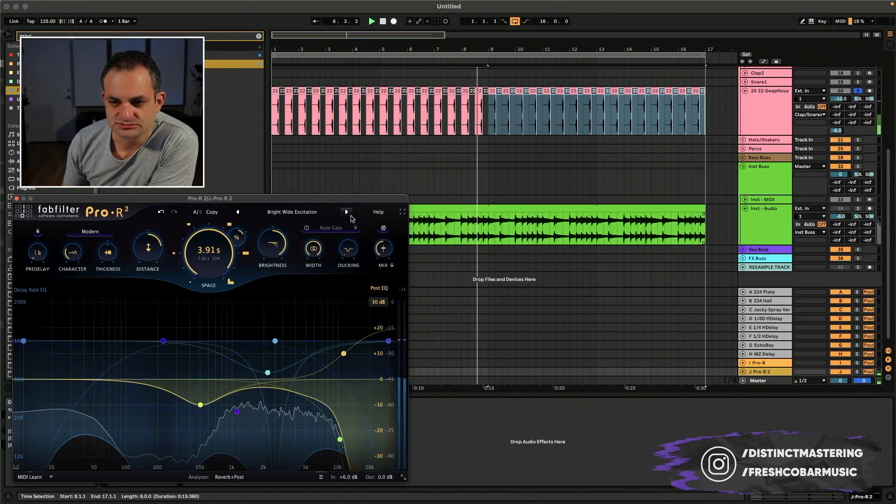
left_click(347, 211)
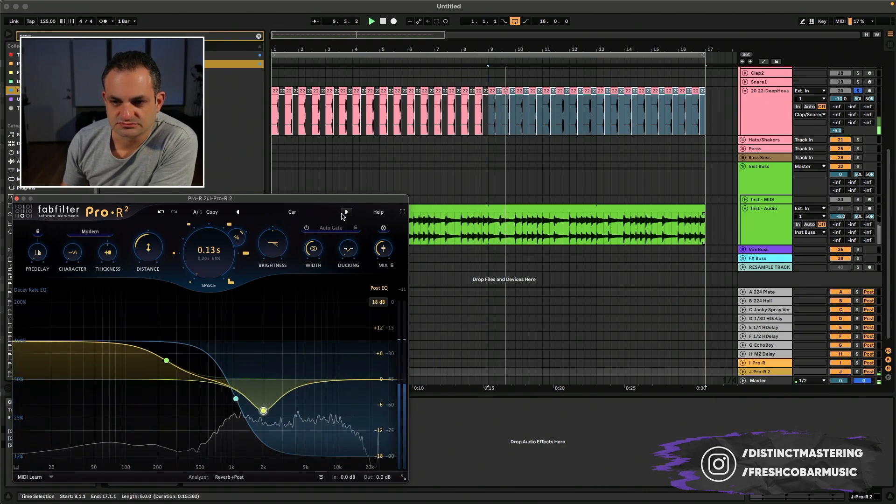
Step: View the plug-in in full screen, restore its window and advance to the Closet preset
left_click(403, 212)
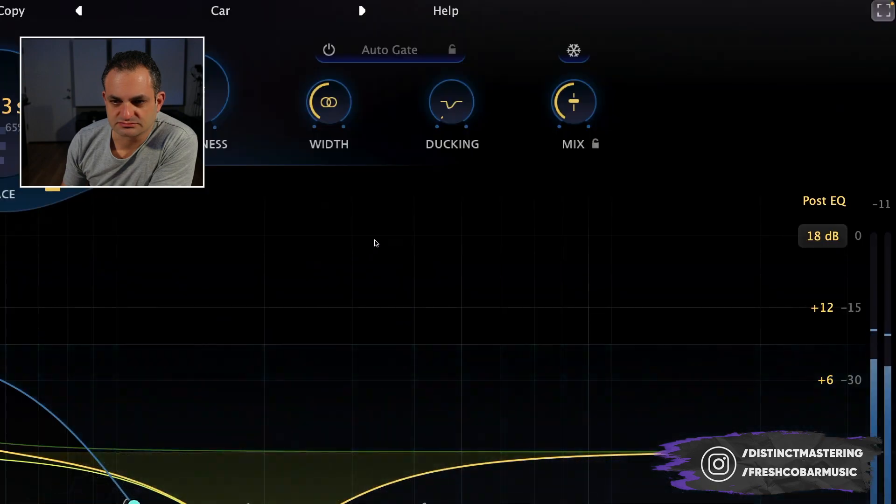
left_click(878, 14)
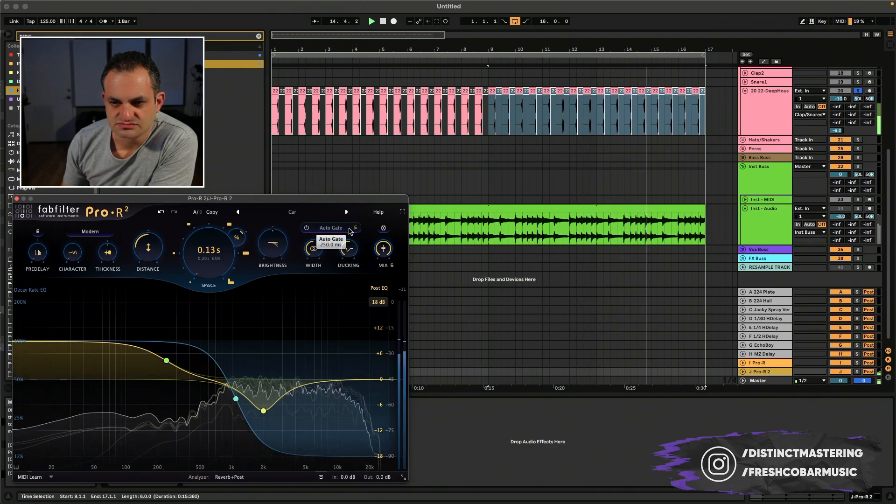
left_click(346, 212)
Step: Load Glue Verb from the Small presets, audition its neighbours up to Late Tail, and return to Intimate Empty Club Stage
left_click(292, 212)
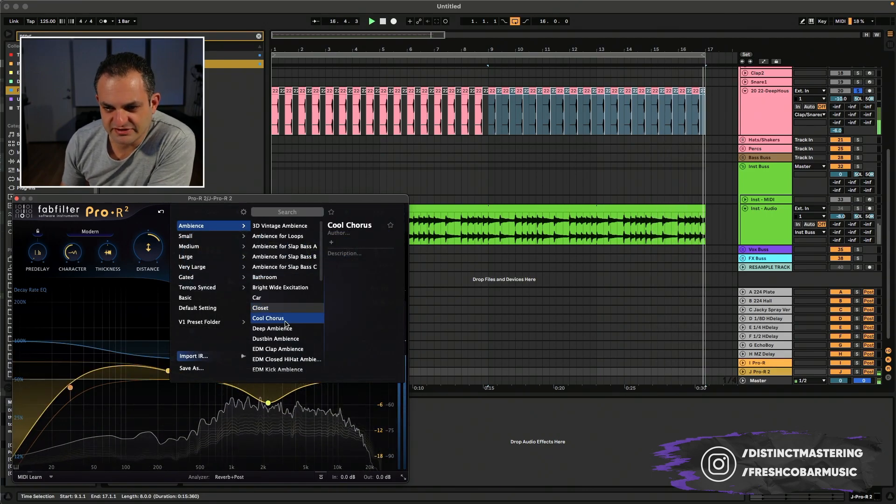
mouse_move(243, 237)
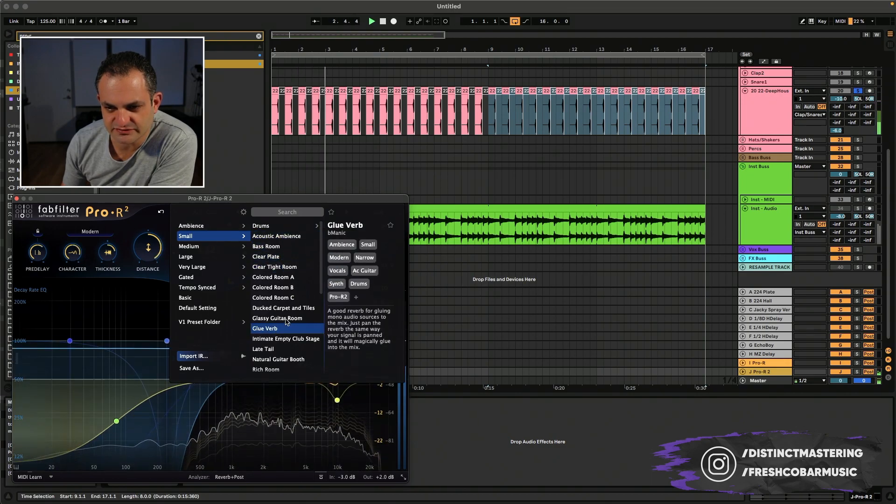
left_click(265, 329)
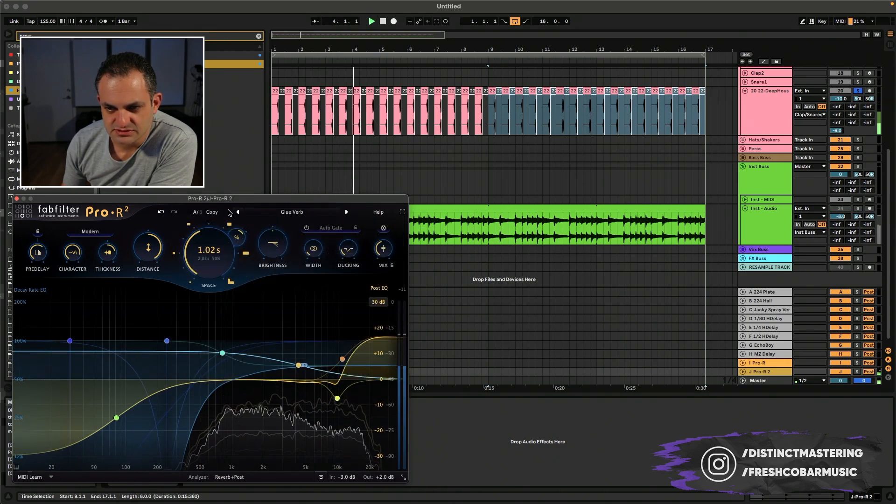
left_click(345, 212)
left_click(346, 212)
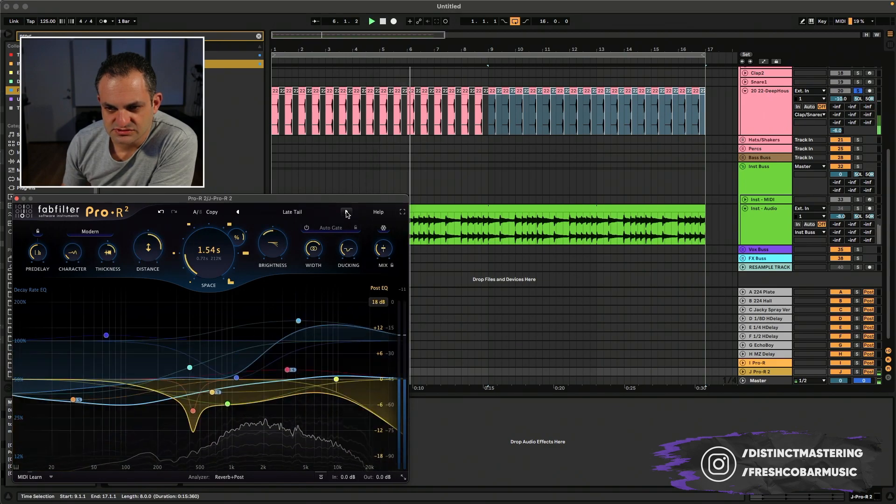
left_click(239, 212)
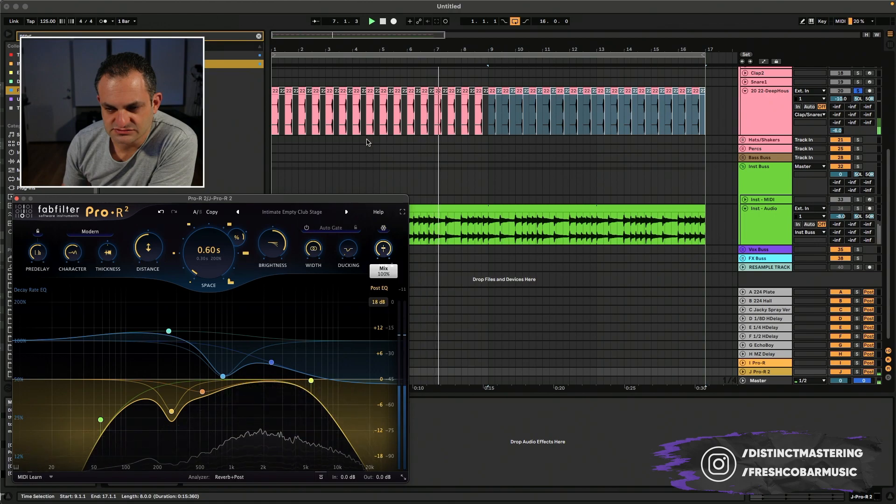
Step: Raise the Space to about 0.54 s, move a decay band to 87.14% at 4040 Hz, and bring the low-mid Post EQ cut to about 0 dB
mouse_move(209, 254)
left_mouse_down()
mouse_move(219, 219)
mouse_move(219, 262)
left_mouse_up()
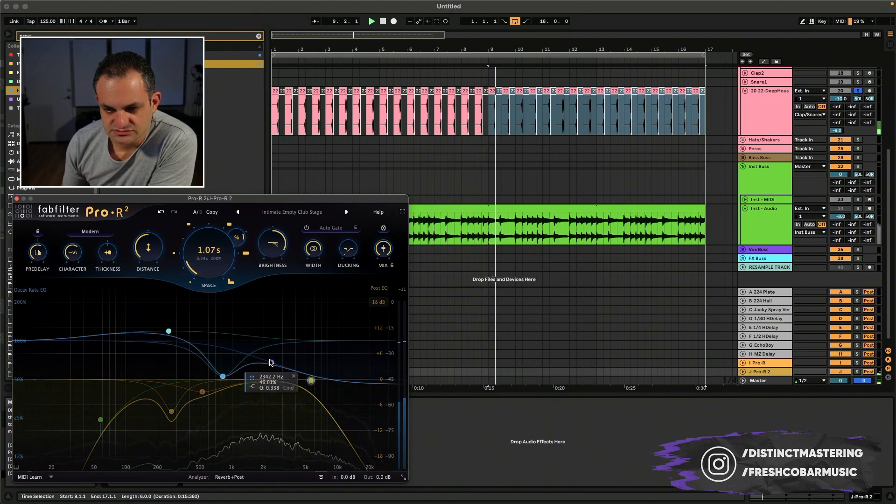
left_click_drag(271, 362, 296, 344)
left_click_drag(171, 411, 289, 379)
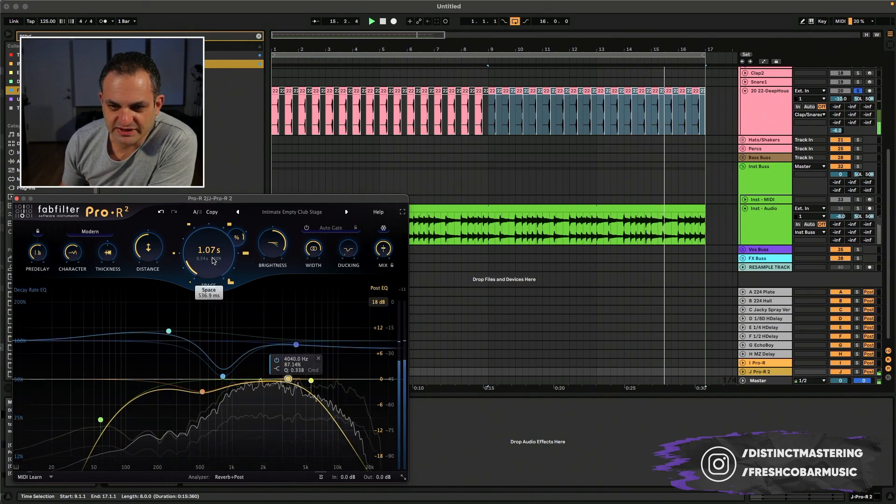
Step: Try a long Space with a low Decay Rate, settle on about 1.06 s and 109.4%, and switch to the Late Tail preset
left_click_drag(217, 262, 232, 299)
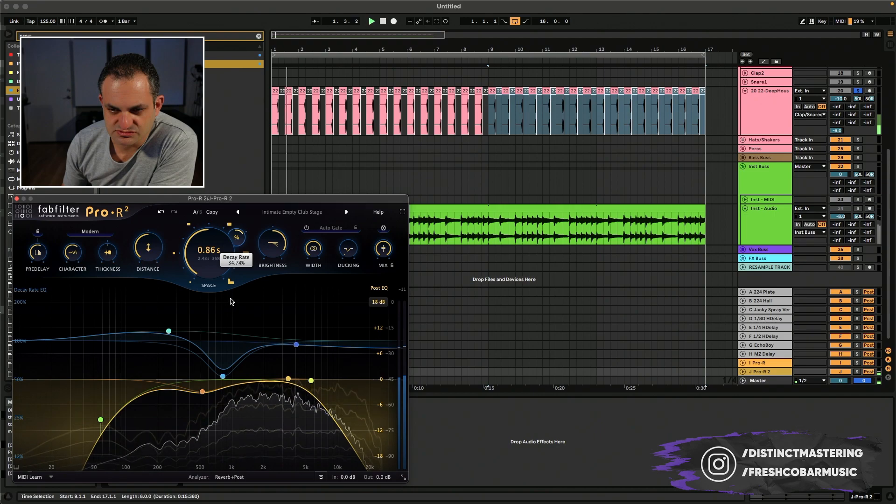
left_click_drag(198, 265, 196, 286)
left_click_drag(237, 237, 250, 167)
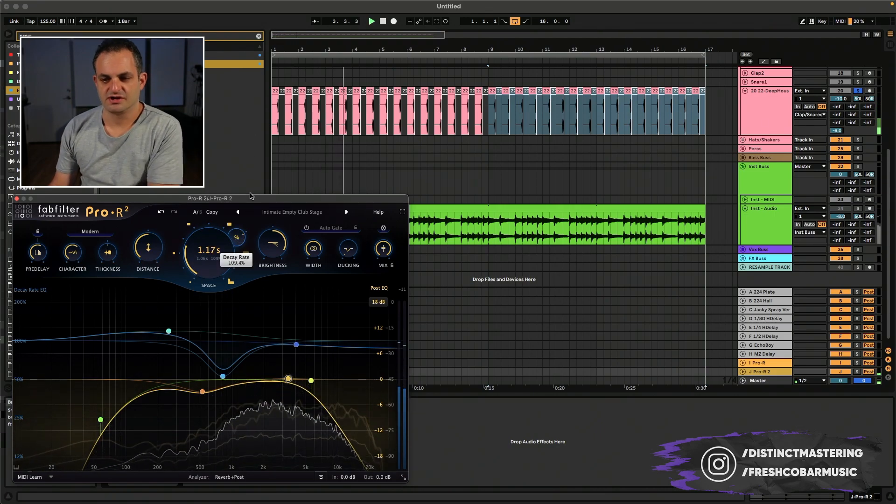
left_click(347, 213)
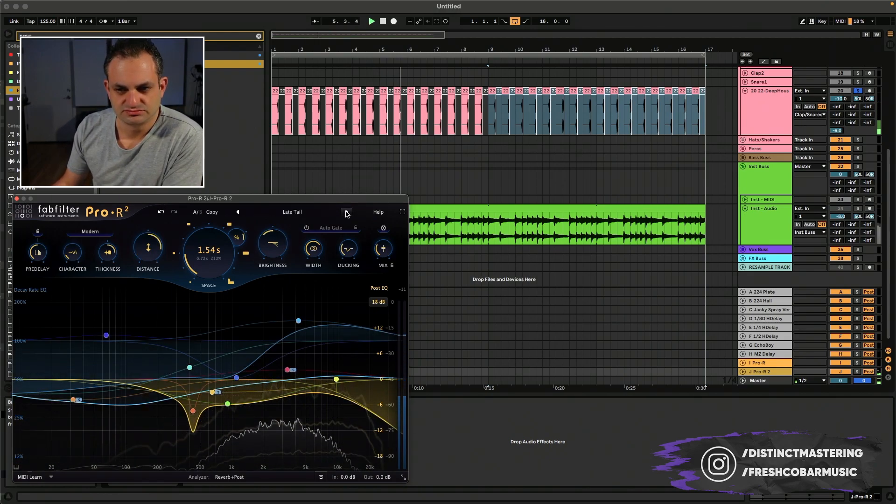
Step: Audition the Small presets after Late Tail, from Natural Guitar Booth through Rich Room, Short Rumble Verb and Small Dark Hall to Small Modulated Room 01
left_click(347, 213)
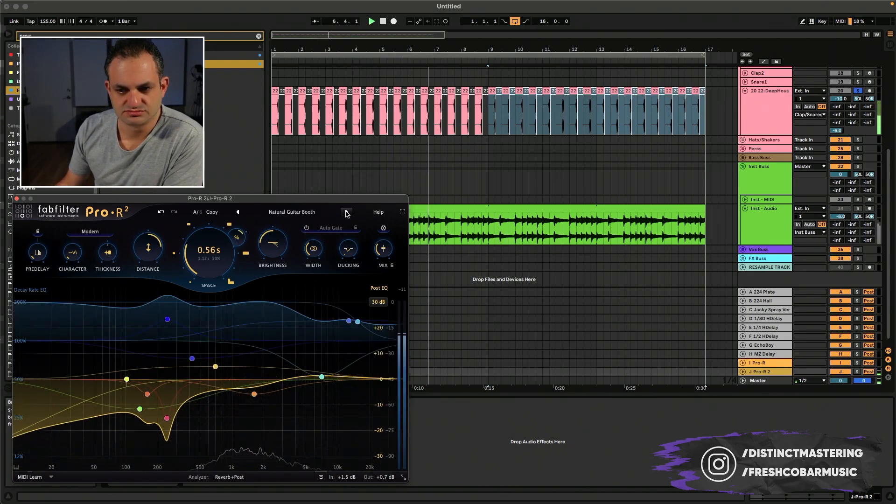
left_click(347, 212)
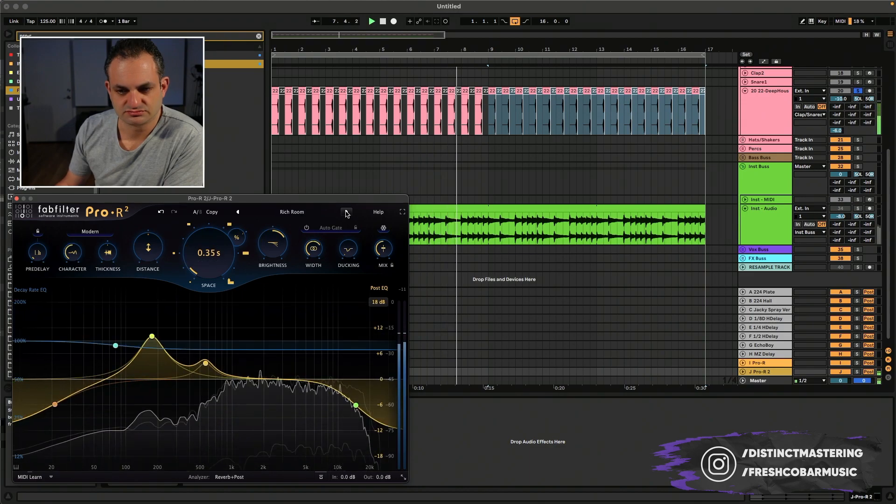
left_click(346, 212)
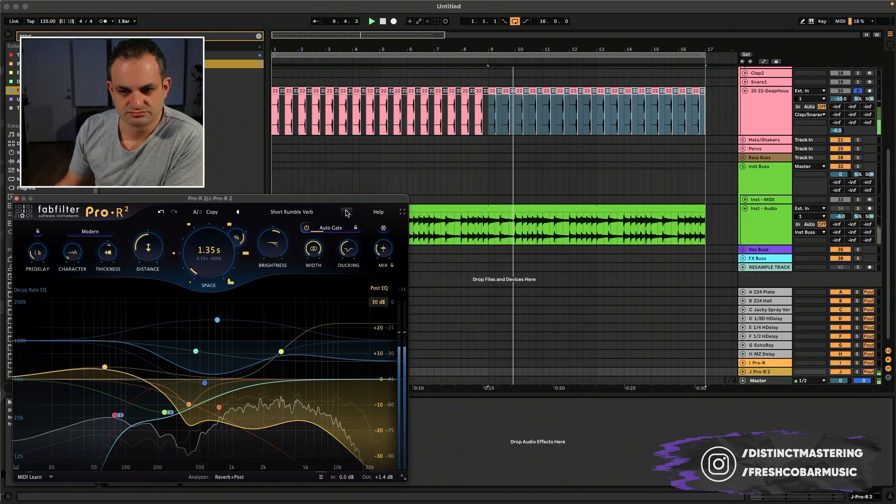
left_click(347, 212)
left_click(347, 212)
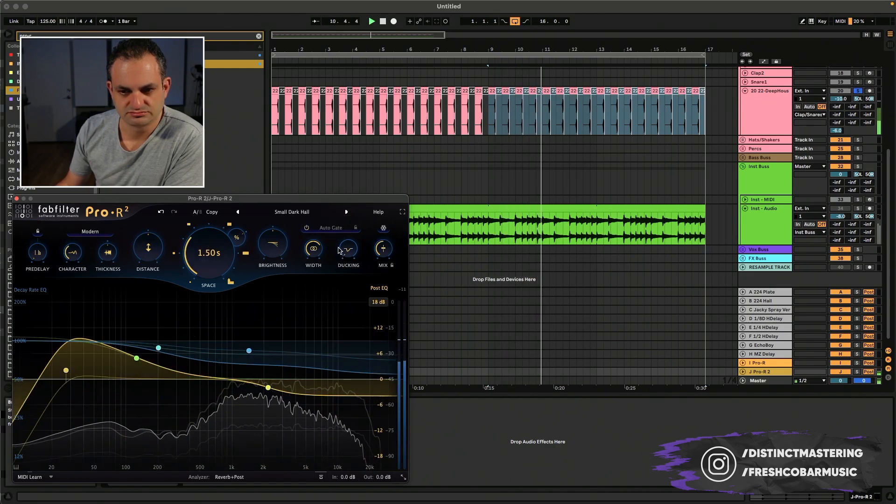
left_click(346, 213)
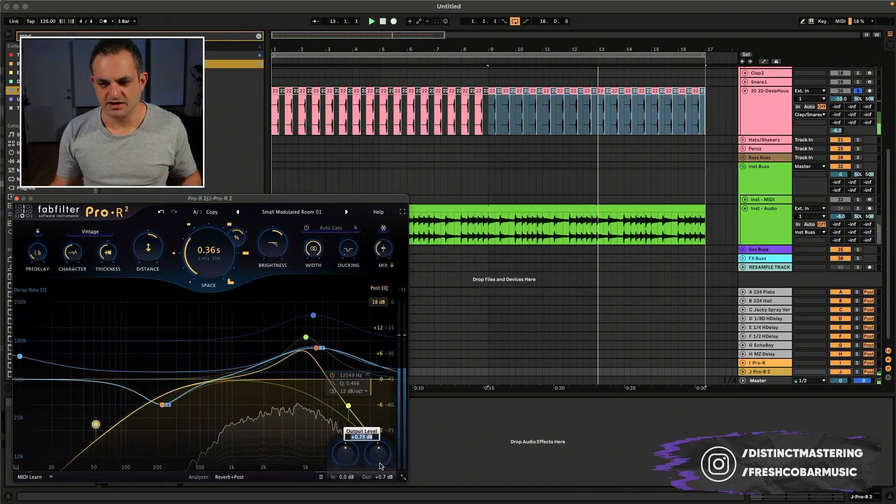
Step: Set the Output Level of Small Modulated Room 01 to 0 dB and advance to Small Modulated Room 02
type("0")
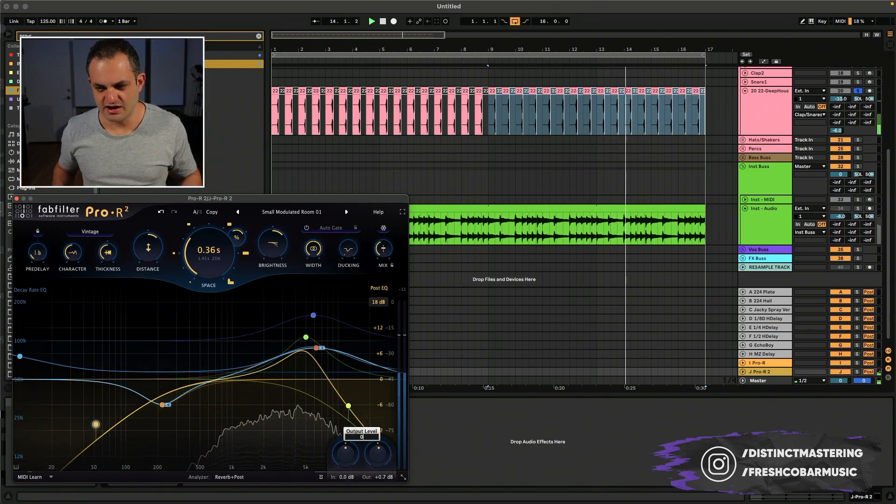
key("Return")
left_click(346, 212)
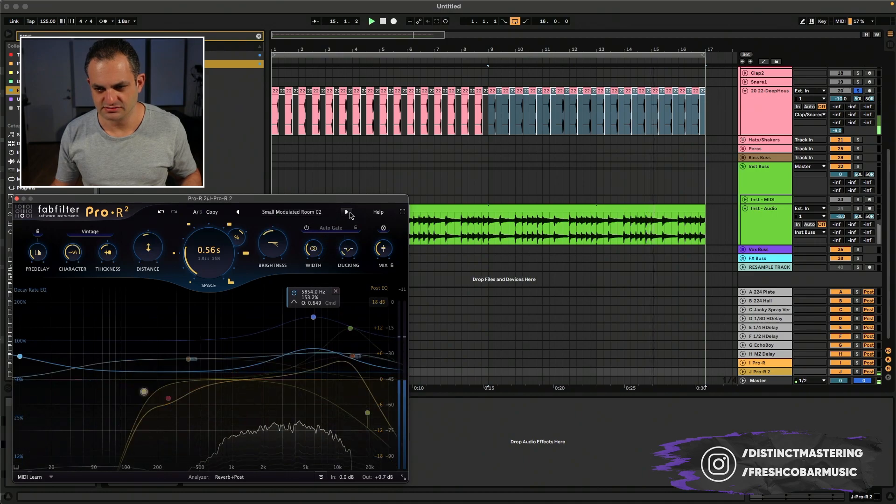
left_click(347, 212)
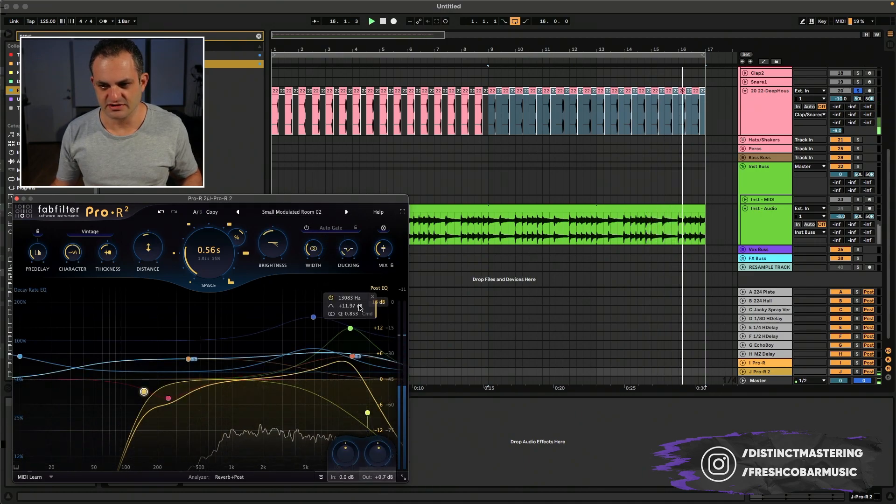
Step: Advance through the Small presets to The DI Bass Room 01 and raise its Space to about 2.5 s
left_click(346, 213)
left_click(346, 212)
left_click(346, 213)
left_click(346, 212)
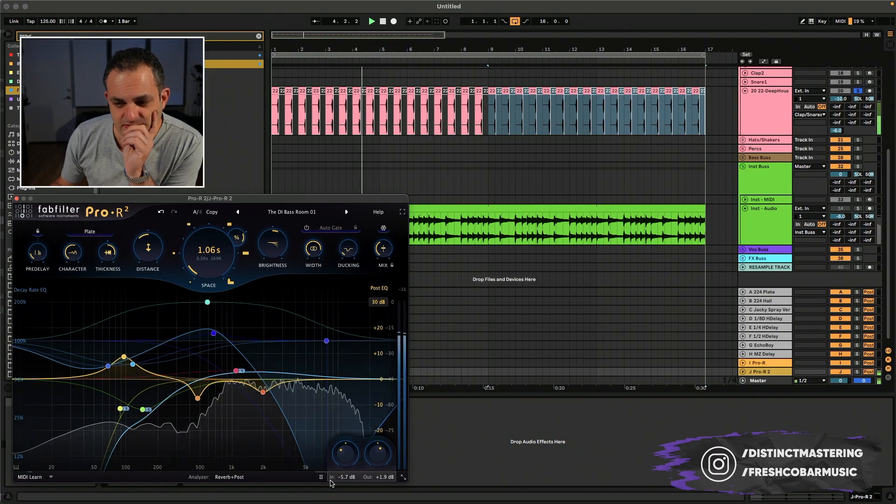
left_click_drag(207, 302, 210, 189)
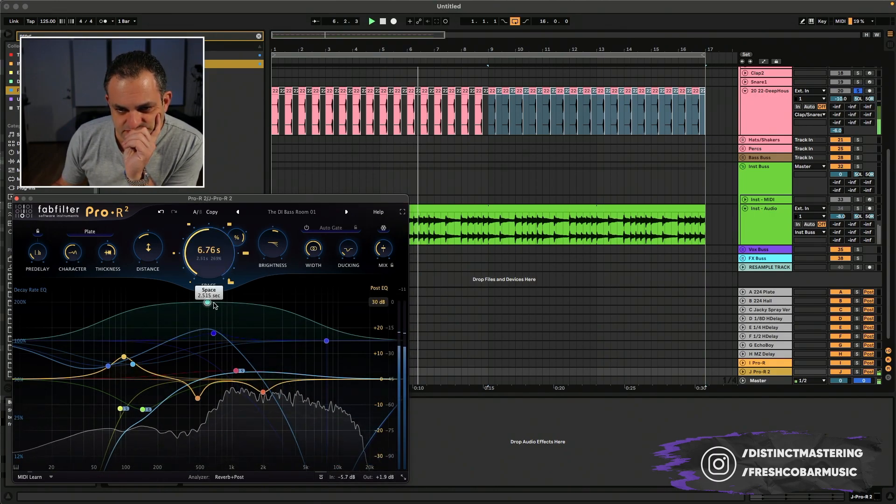
Step: Audition the remaining small rooms, from The Little Room through Tight Small Room to Vocal Clear Space
left_click(346, 212)
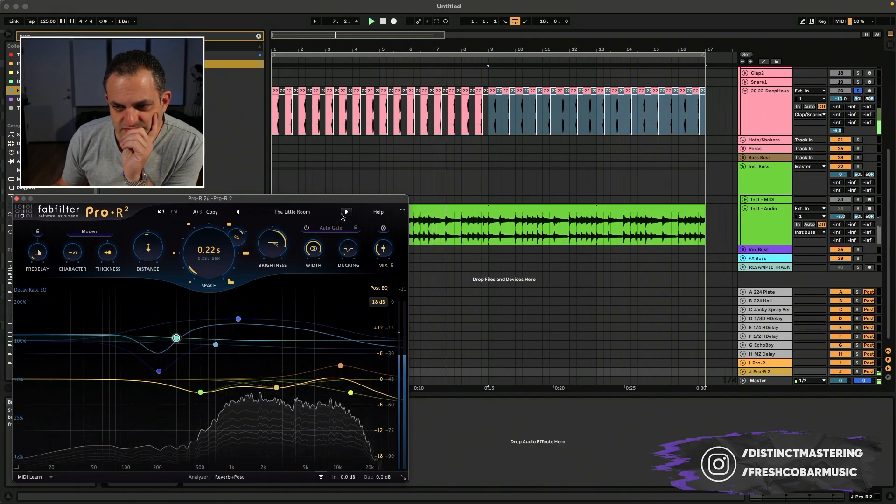
left_click(346, 212)
left_click(346, 212)
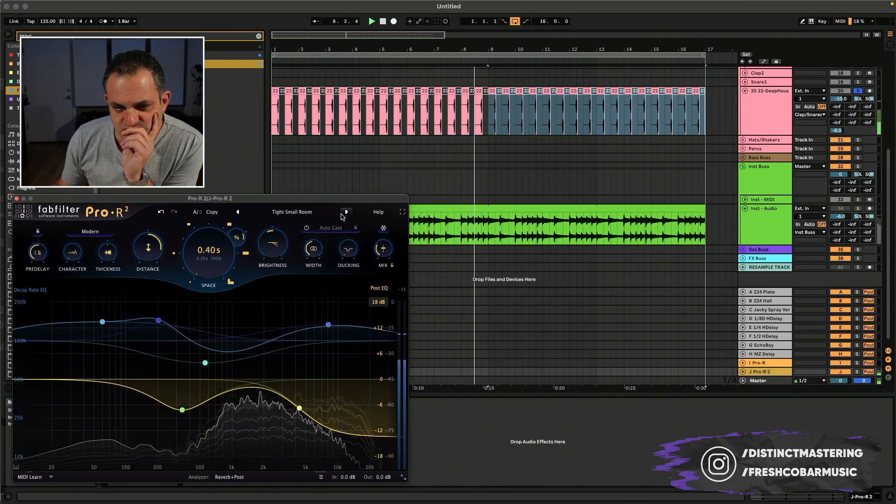
left_click(346, 212)
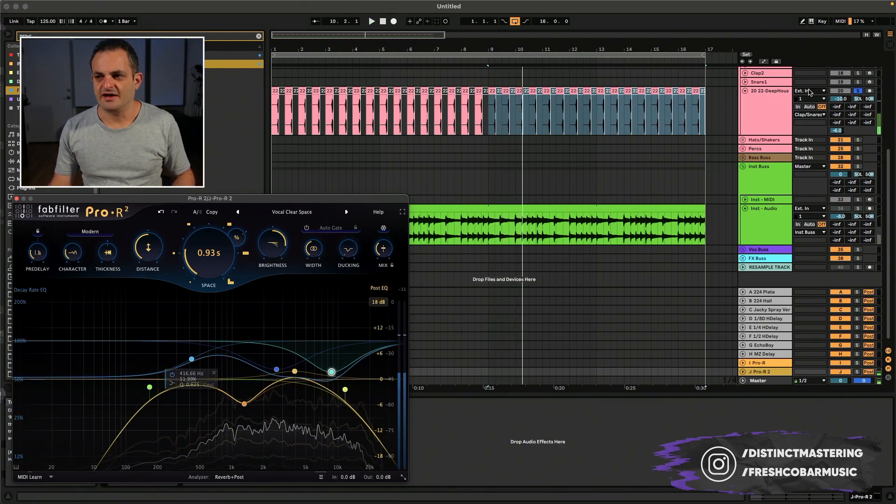
Step: Solo the Inst - Audio track instead of the clap, start playback, and raise the track's Pro-R 2 send to 0 dB
left_click(858, 91)
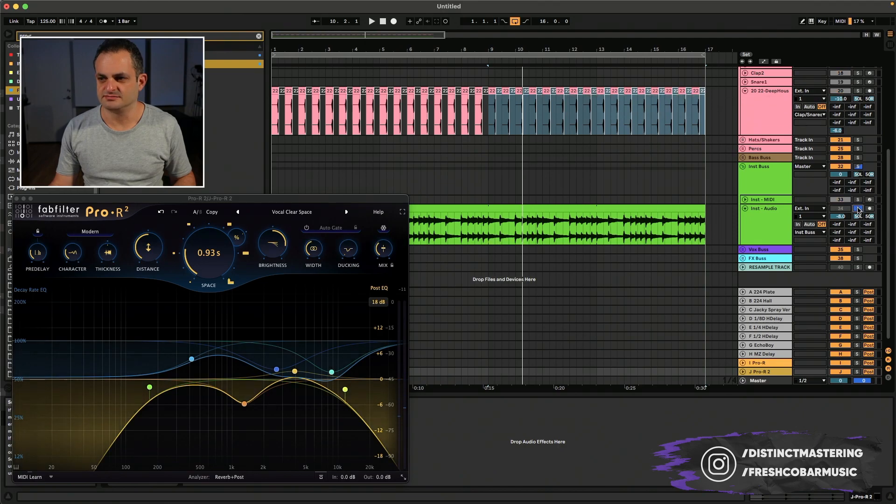
key("space")
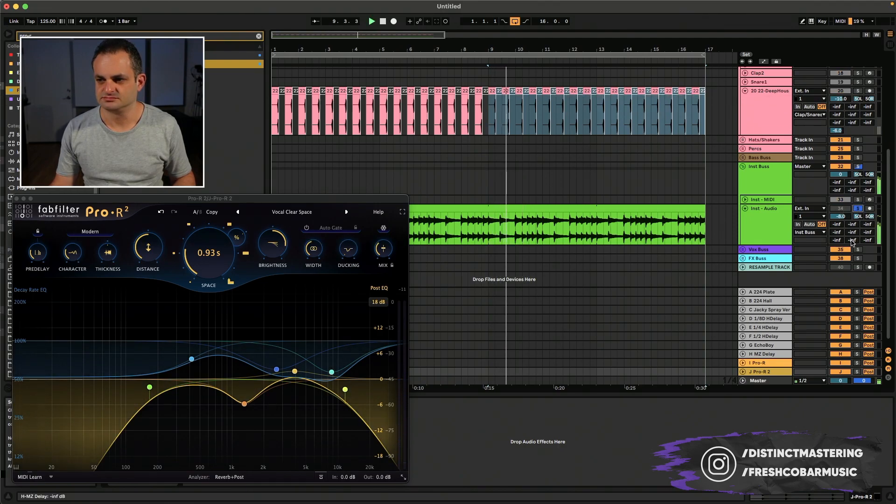
left_click_drag(777, 244, 777, 268)
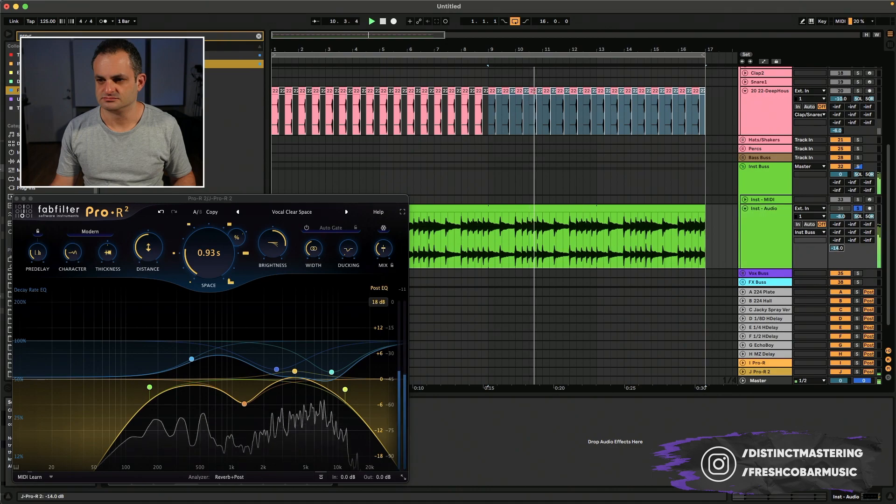
left_click(508, 199)
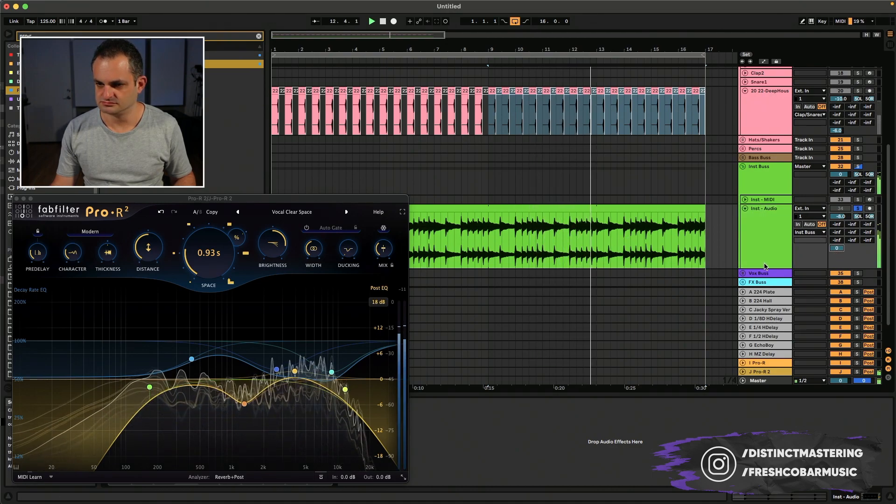
Step: Browse the Small presets on the instrument loop and load Huge Clear Plate from the Very Large presets
left_click(292, 212)
mouse_move(208, 279)
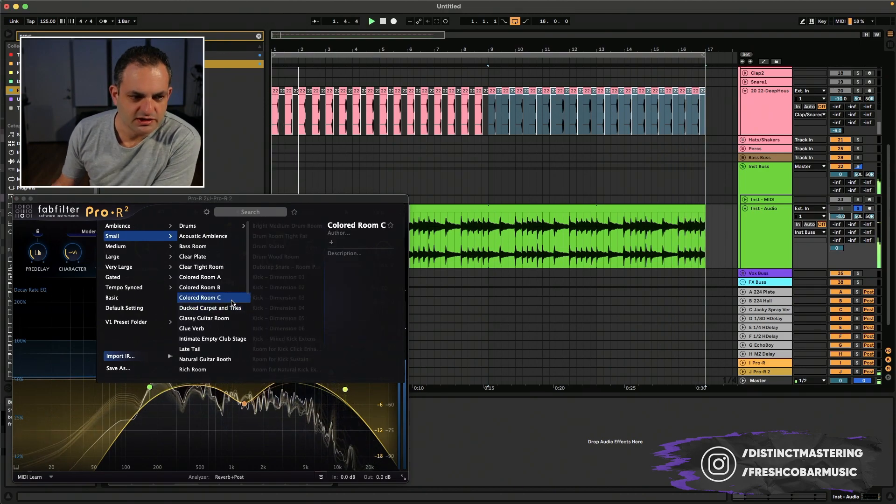
scroll(220, 327, "down", 10)
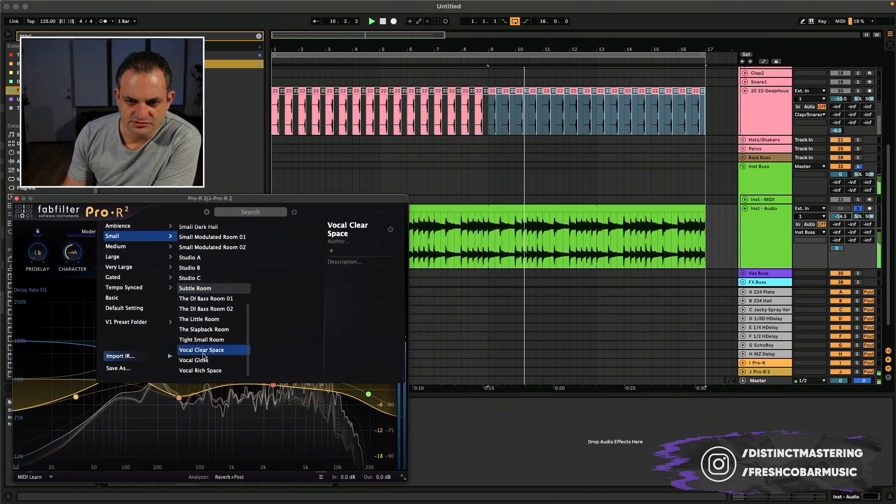
mouse_move(131, 267)
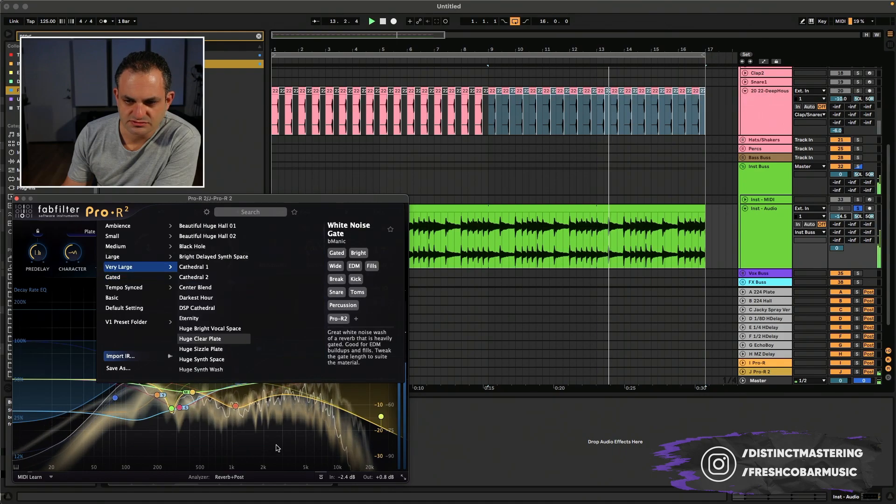
left_click(200, 339)
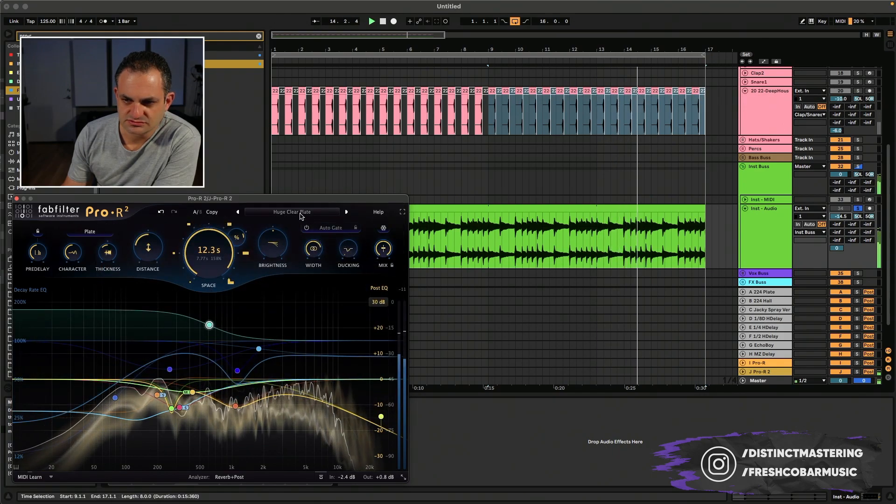
Step: Step back to Huge Bright Vocal Space and its preceding preset, and load EDM Raw Saw Benny Room from the Medium presets
left_click(238, 212)
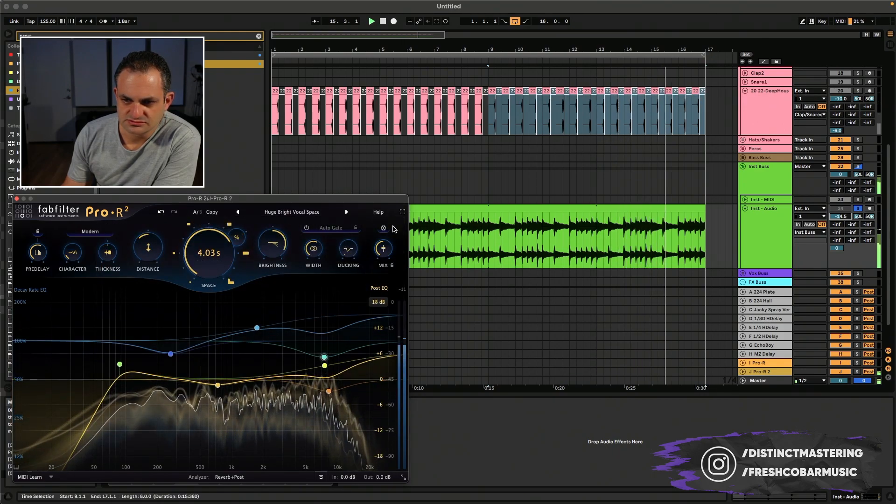
left_click(238, 212)
left_click(262, 212)
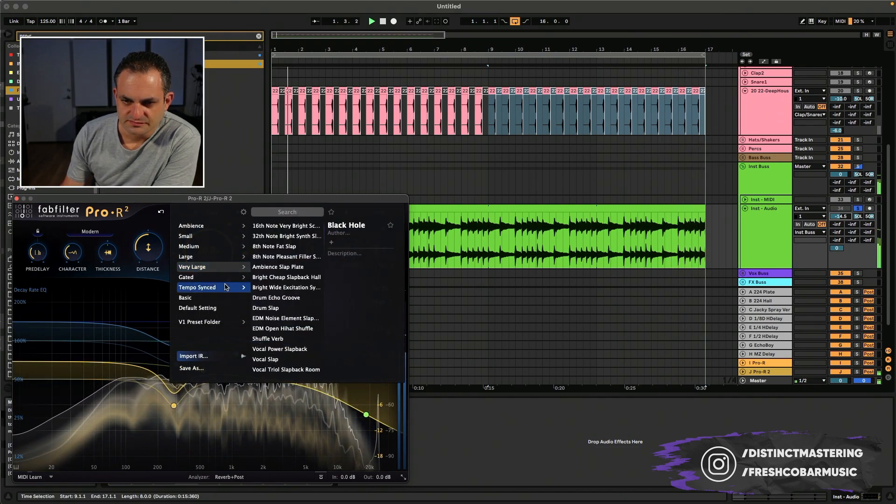
mouse_move(208, 246)
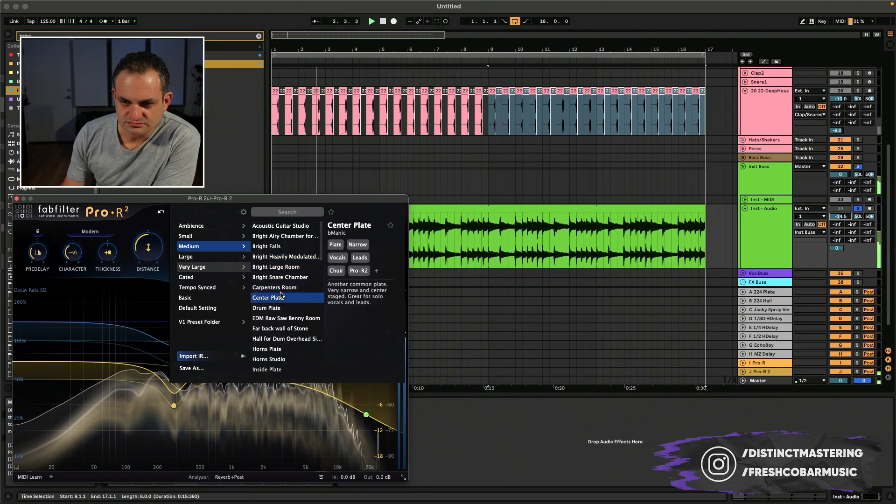
left_click(290, 320)
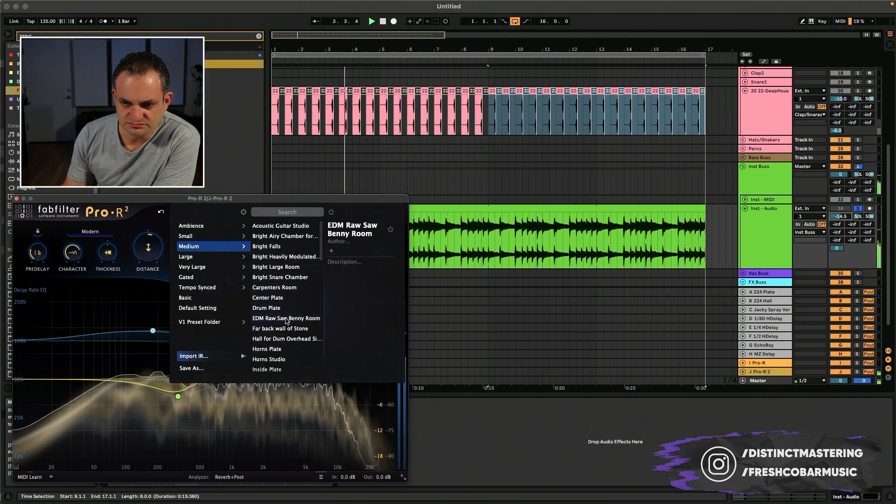
Step: Browse the Small and Ambience presets and load Warm Chorus from Ambience
mouse_move(189, 230)
mouse_move(228, 233)
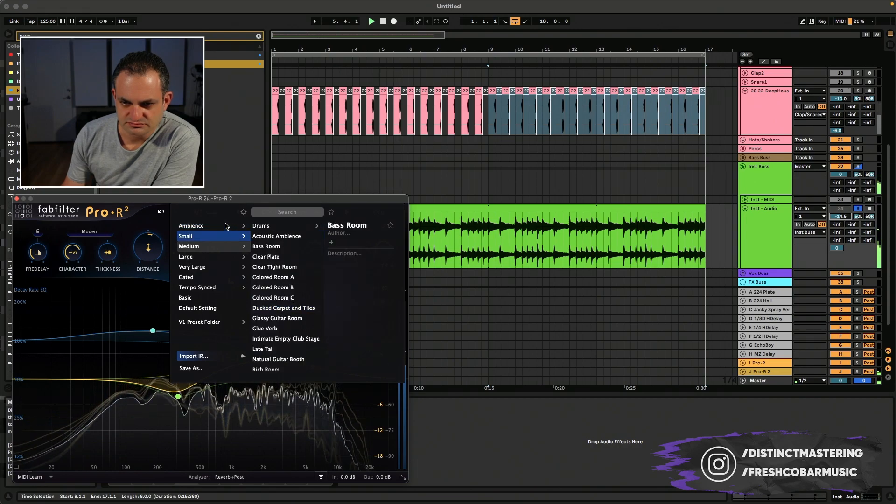
scroll(282, 371, "down", 8)
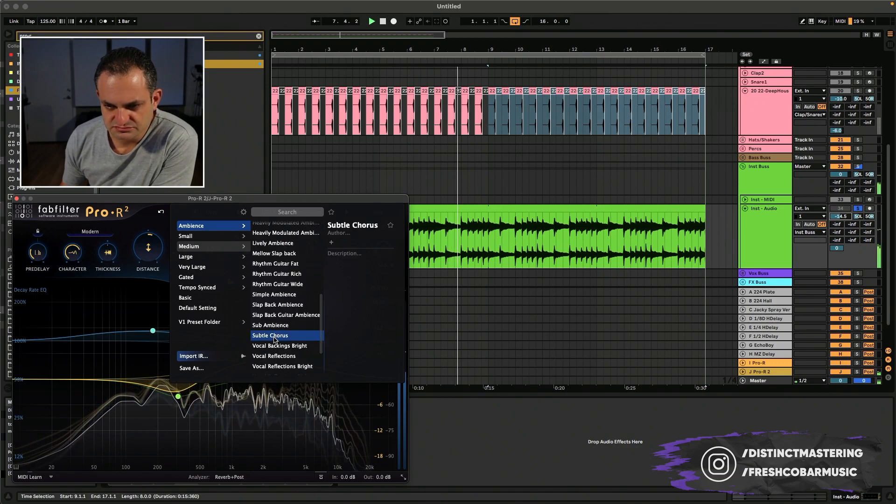
scroll(278, 306, "down", 4)
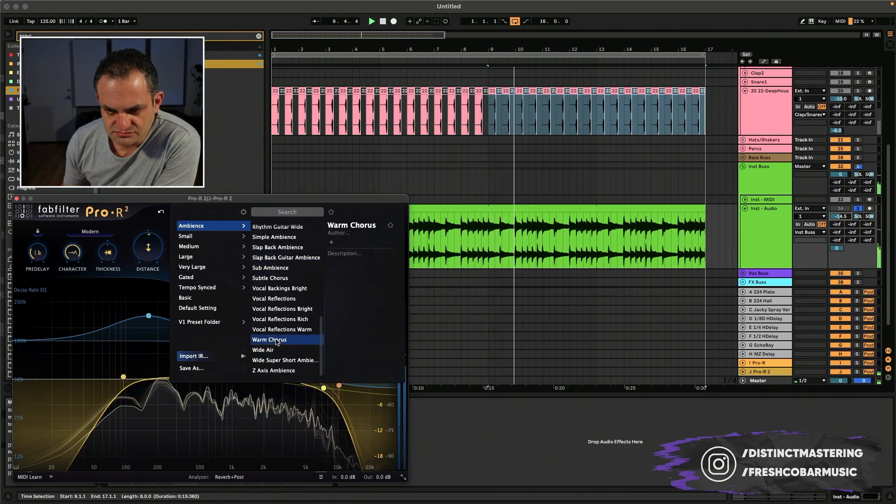
left_click(276, 340)
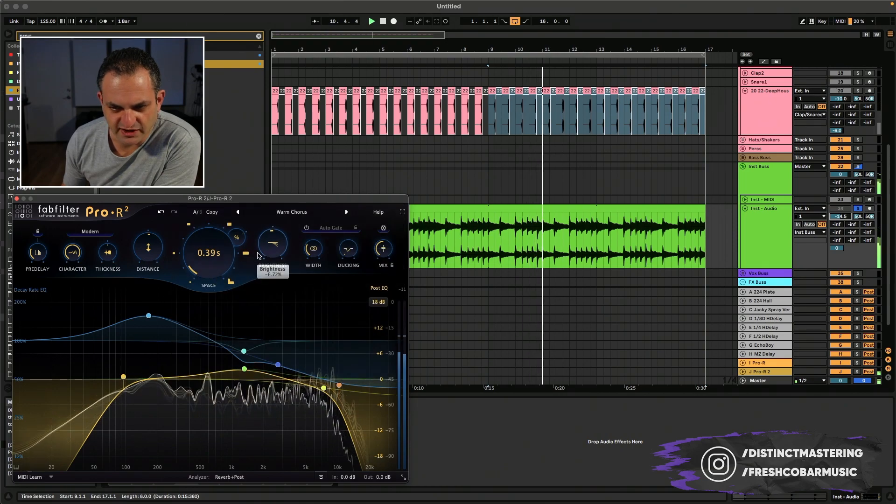
Step: Lower the Inst - Audio track's Pro-R 2 send to -8.0 dB, lengthen the Space to 1.69 s and choose the Vintage style
left_click_drag(837, 248, 837, 241)
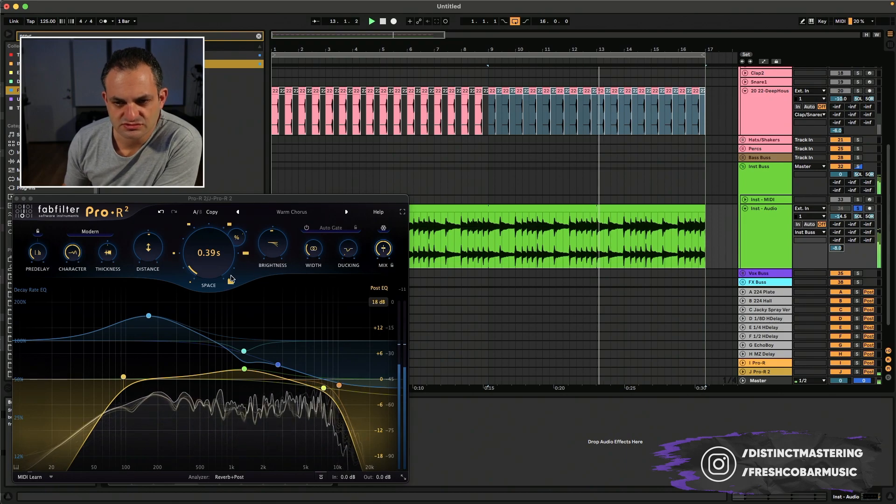
left_click_drag(191, 263, 191, 236)
left_click(90, 232)
left_click(122, 262)
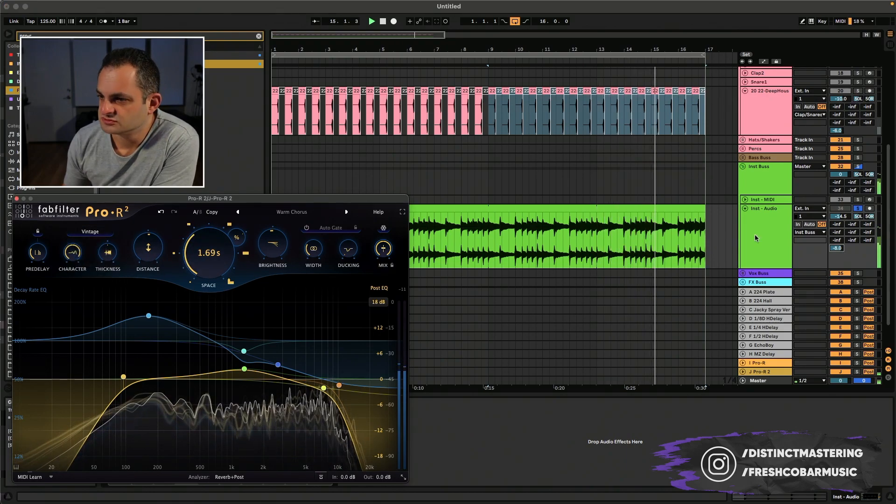
Step: Set the Inst - Audio track's Pro-R 2 send to -6.6 dB and move the Post EQ low cut up to just above 200 Hz
mouse_move(842, 249)
left_mouse_down()
mouse_move(842, 239)
mouse_move(841, 254)
left_mouse_up()
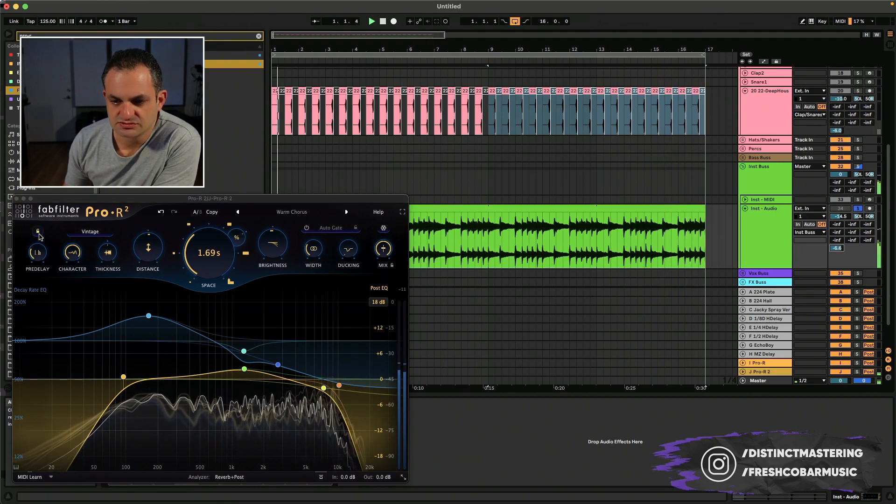
left_click_drag(124, 377, 169, 382)
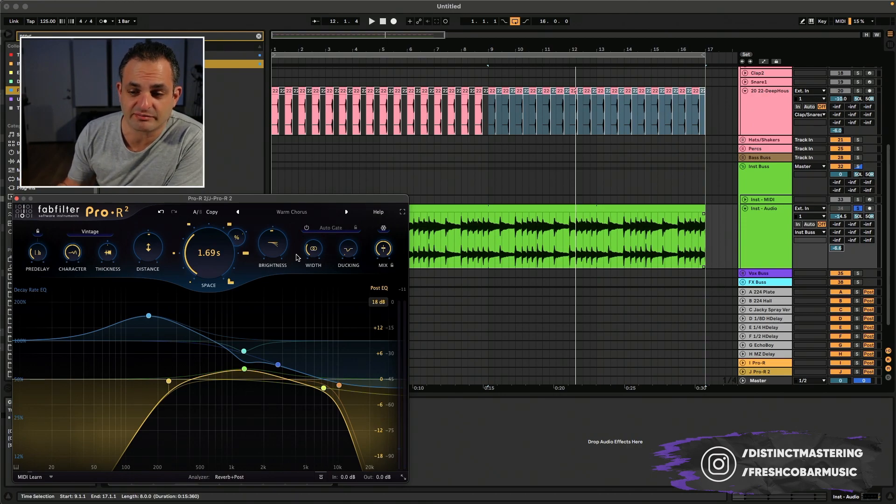
Step: Browse the Tempo Synced and Large categories of the V1 presets
left_click(292, 211)
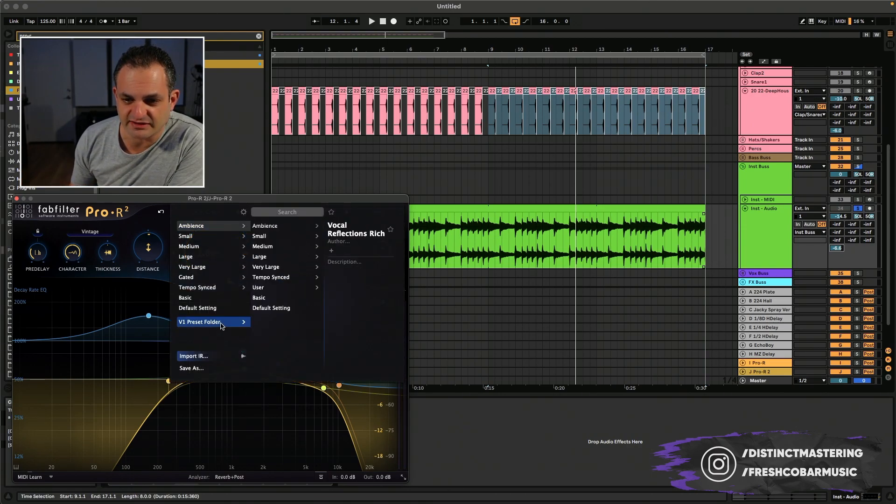
mouse_move(229, 268)
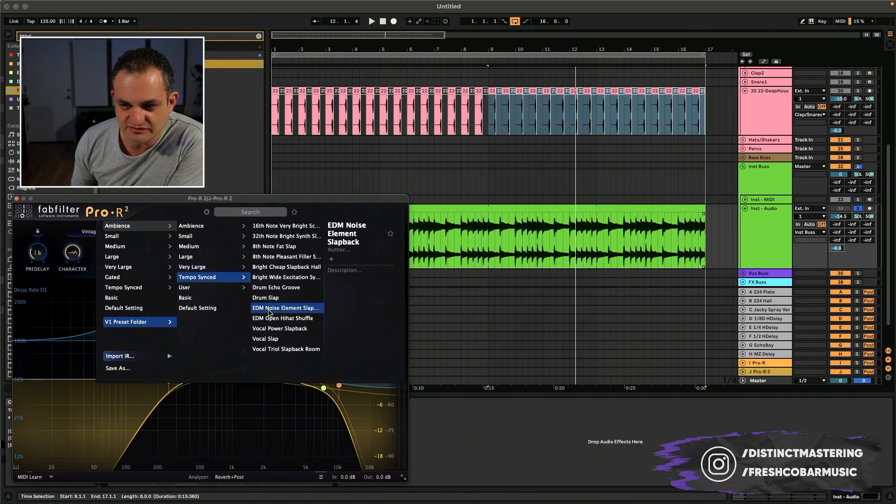
mouse_move(210, 257)
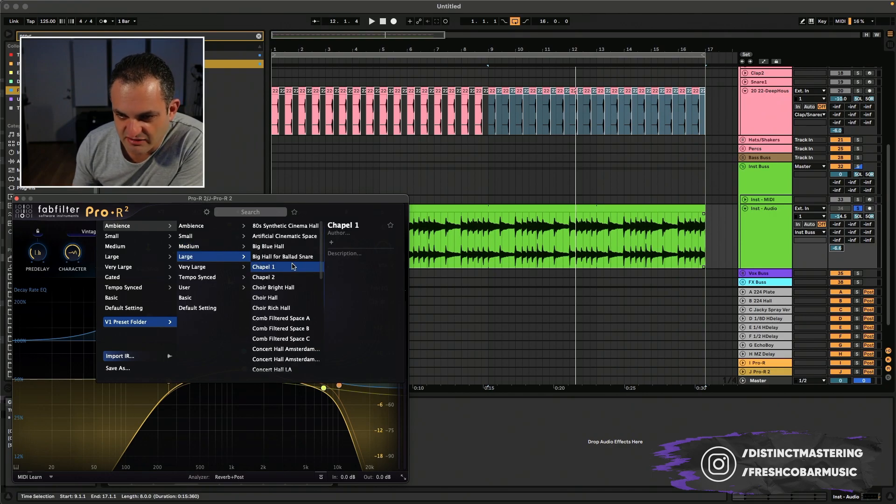
scroll(298, 273, "down", 5)
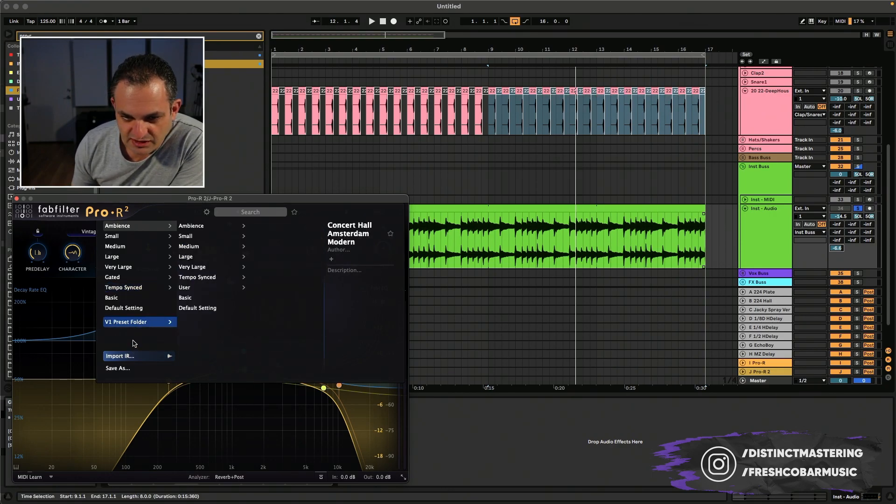
Step: Import the sample 002 Classic House Clap.wav as an impulse response for the reverb
left_click(171, 356)
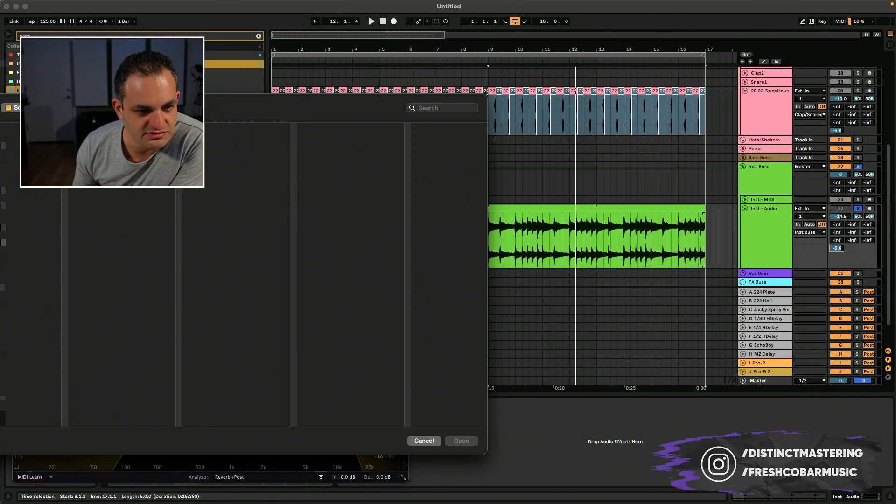
left_click_drag(154, 108, 64, 114)
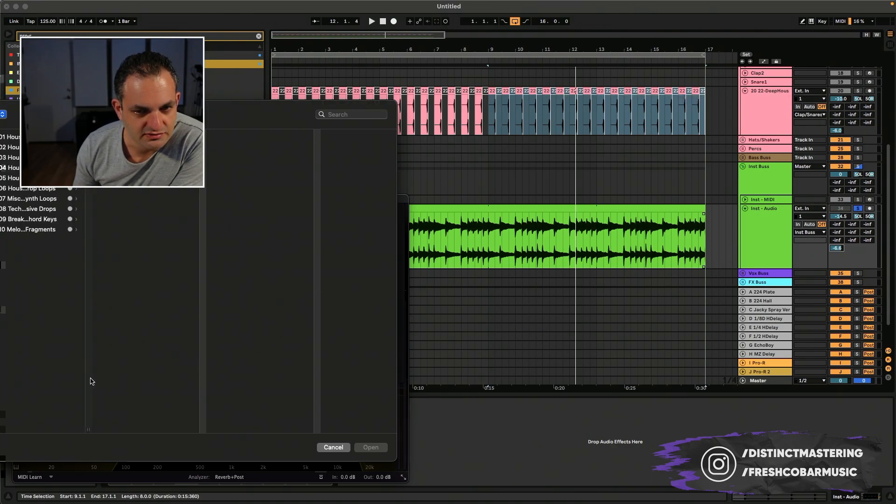
left_click_drag(92, 430, 156, 419)
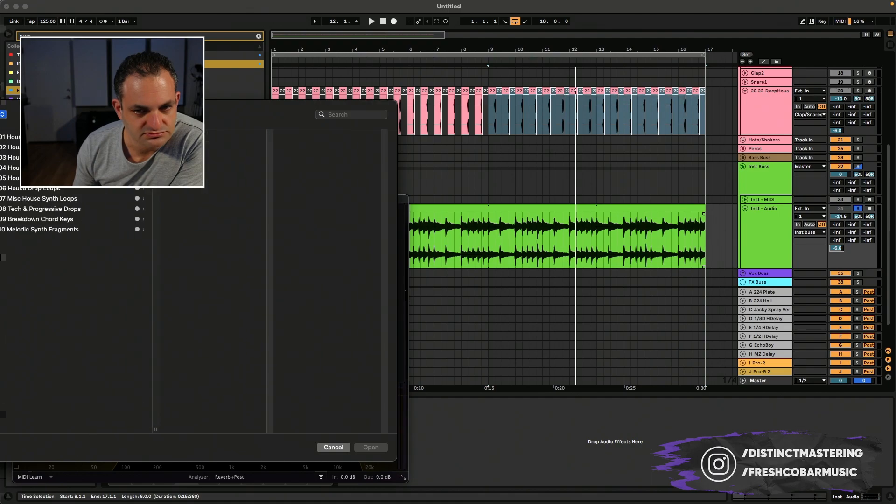
left_click_drag(233, 112, 40, 134)
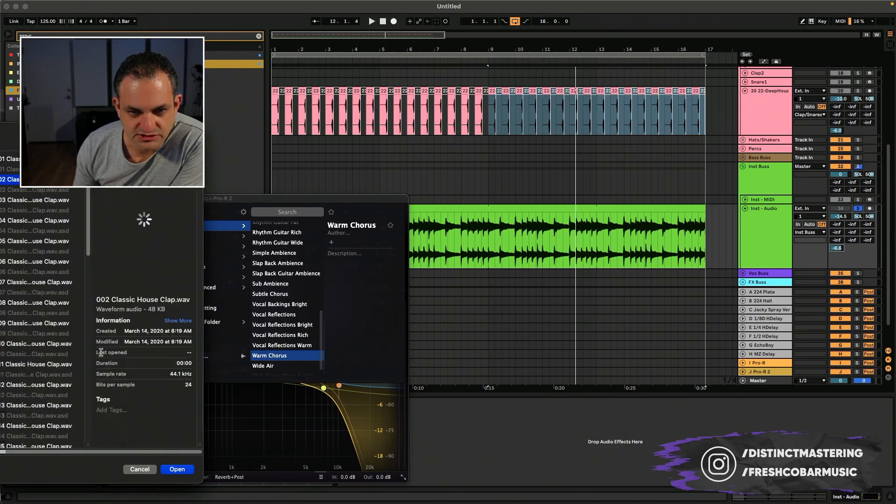
left_click(176, 469)
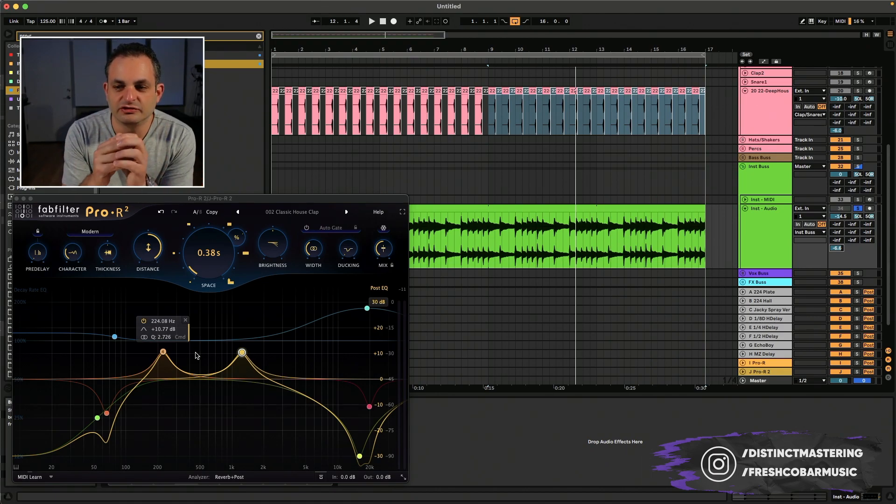
Step: Audition the imported clap reverb on the instrument loop with the Space at 4.27 s, set it to 1.92 s and stop playback
key("space")
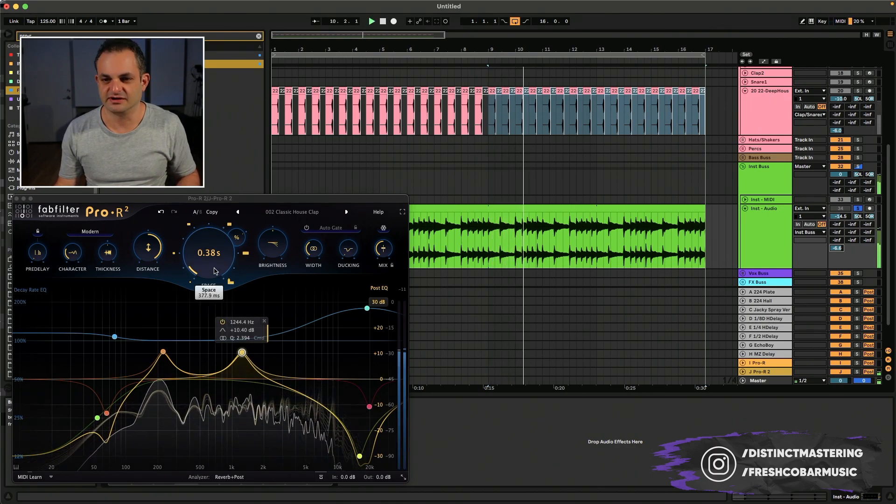
scroll(223, 289, "up", 10)
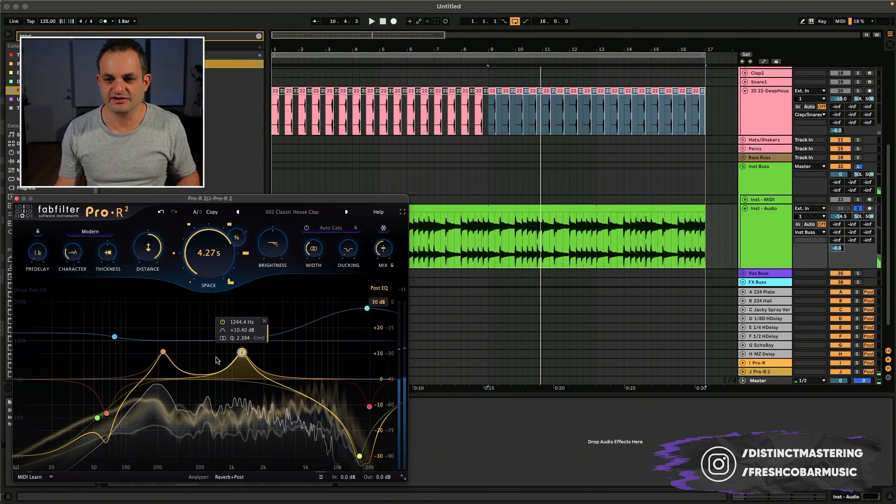
scroll(211, 289, "down", 5)
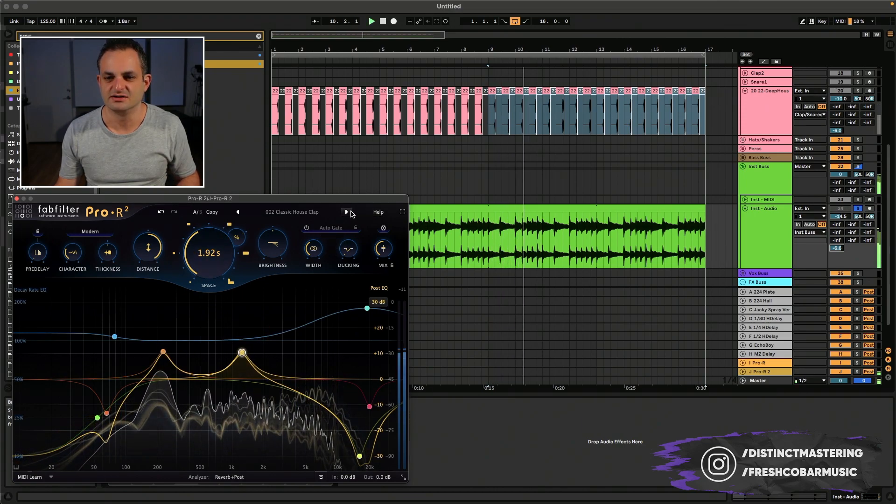
left_click(286, 213)
left_click(225, 215)
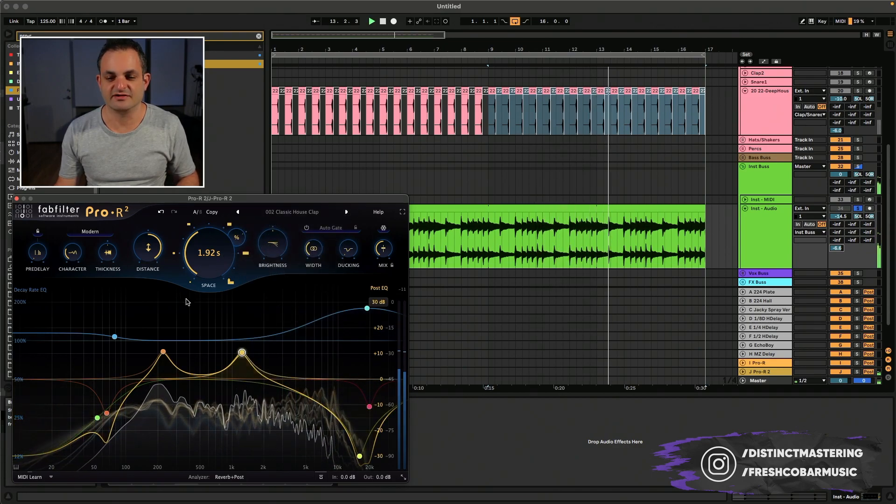
mouse_move(243, 353)
key("space")
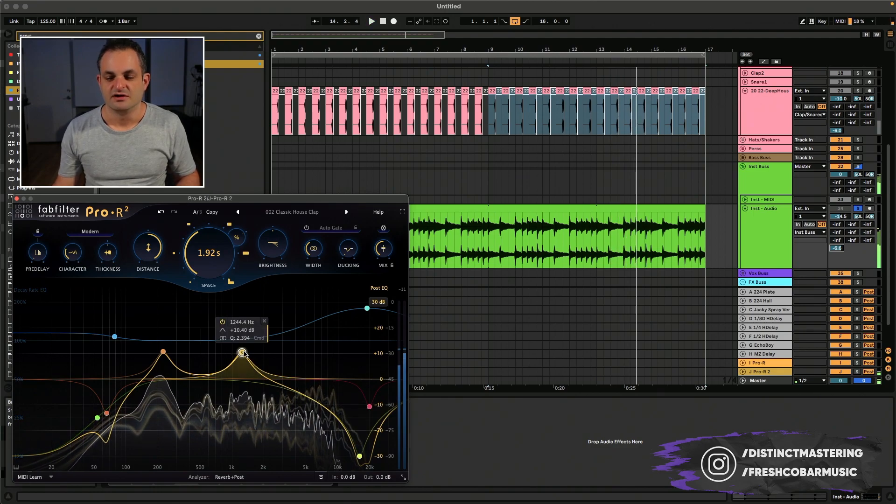